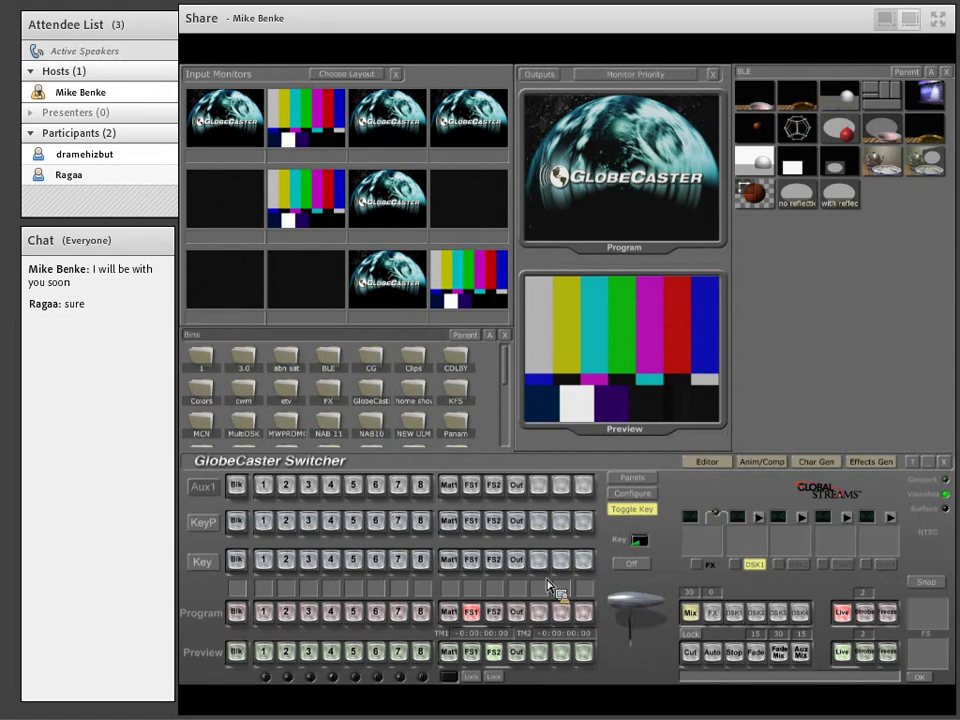
Go up to the bin list, open Stills, and select the green-screen presenter still
left_click(908, 72)
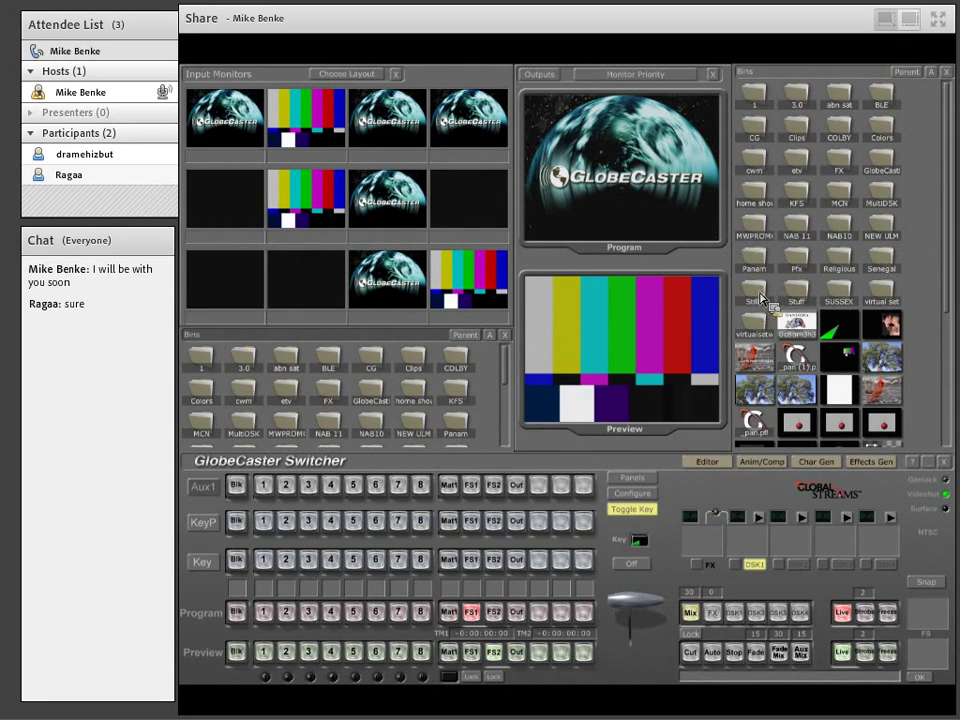
scroll(912, 302, "down", 2)
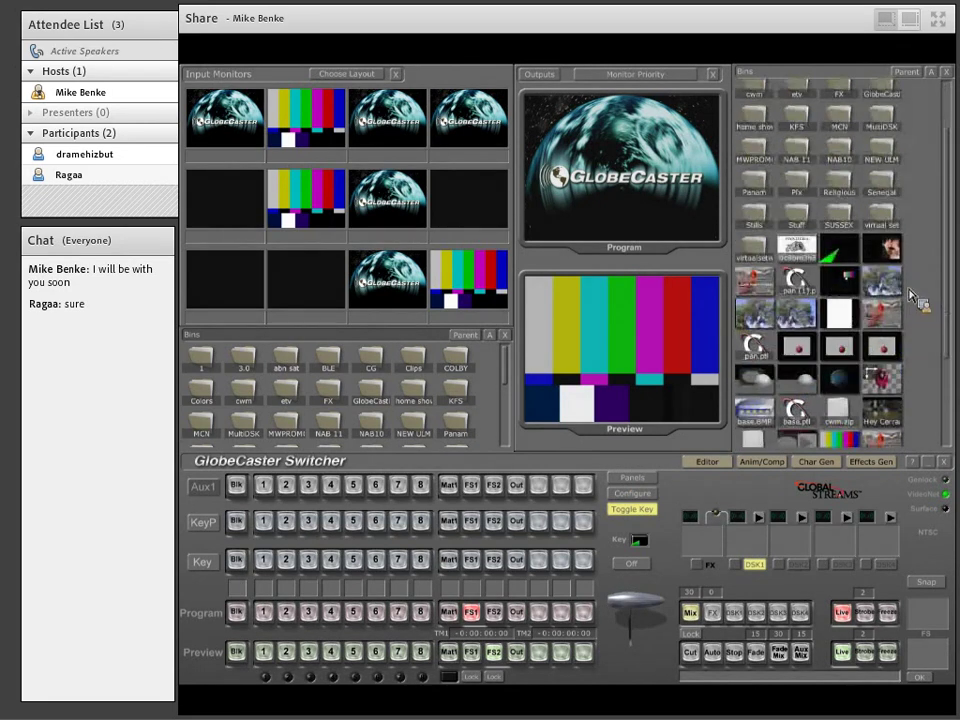
scroll(912, 295, "up", 2)
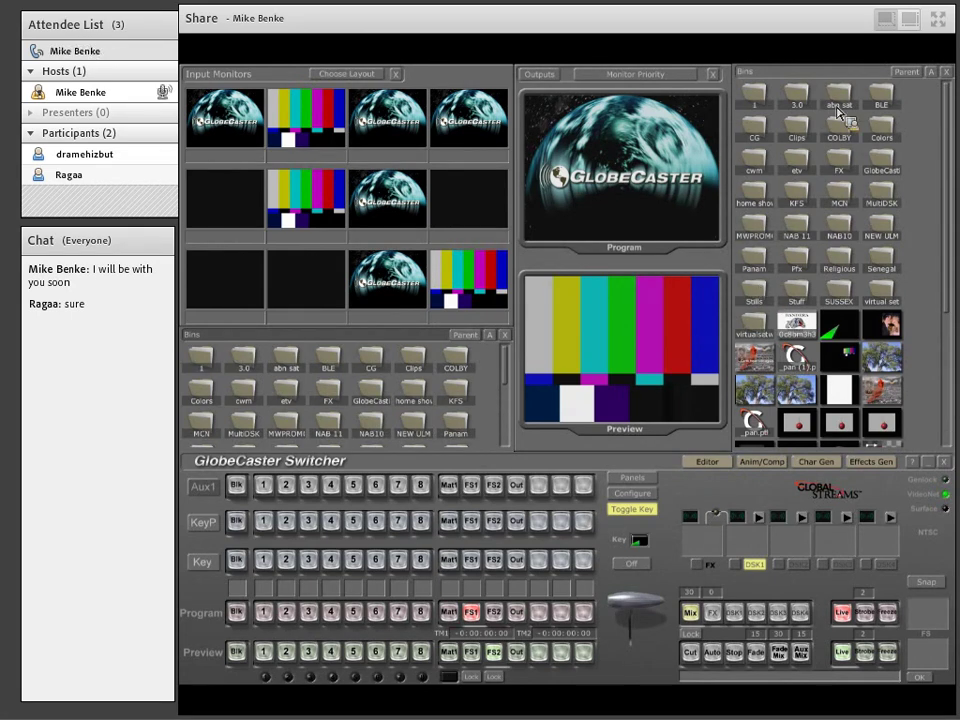
double_click(798, 300)
left_click(838, 160)
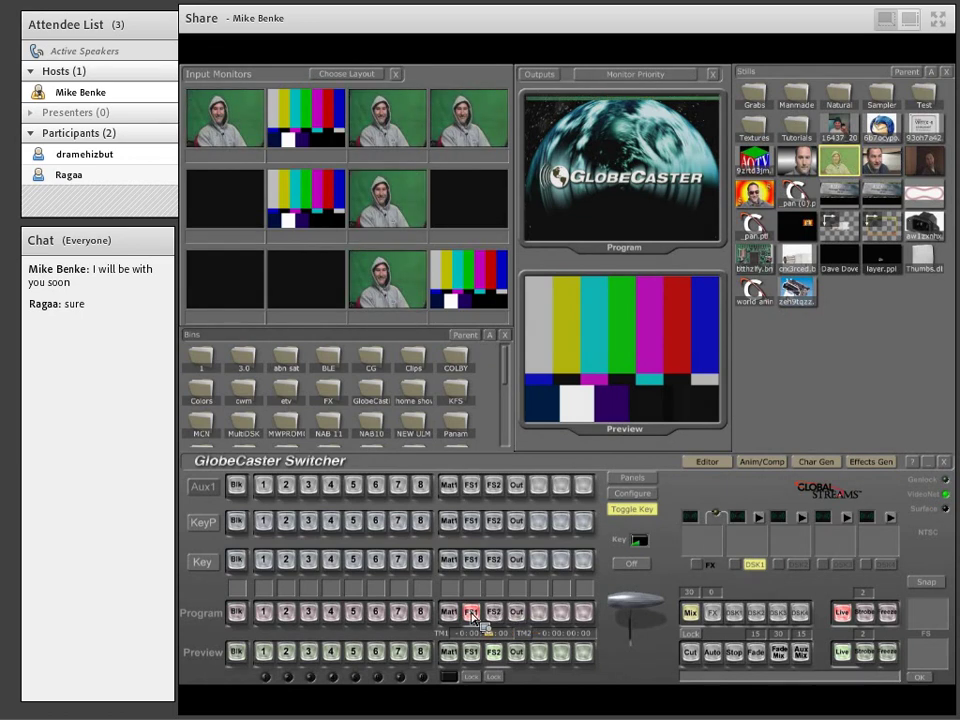
Cut Program from the colour bars (FS2) to the hooded presenter (FS1)
left_click(486, 618)
left_click(476, 618)
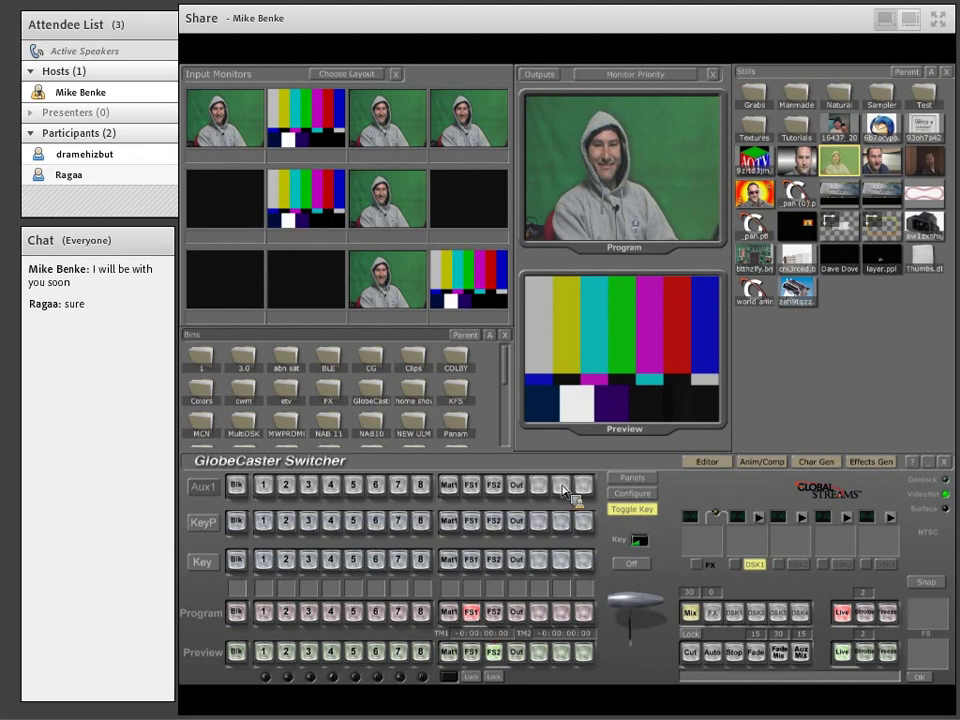
left_click_drag(823, 80, 845, 97)
Open the Grabs folder of captured stills and scroll through its images
double_click(754, 95)
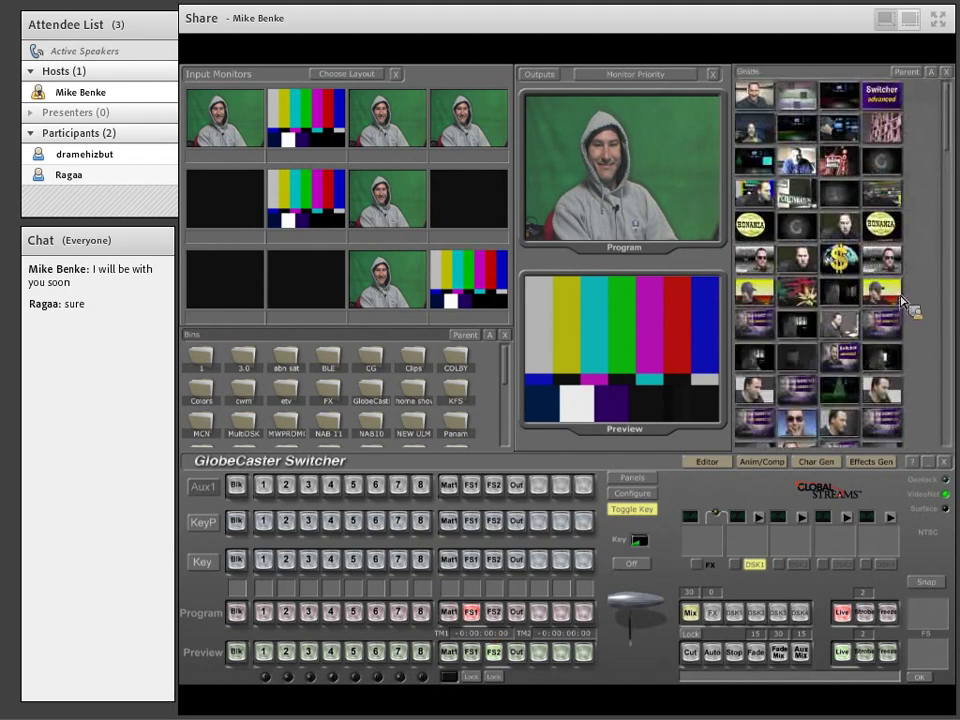
scroll(903, 280, "down", 5)
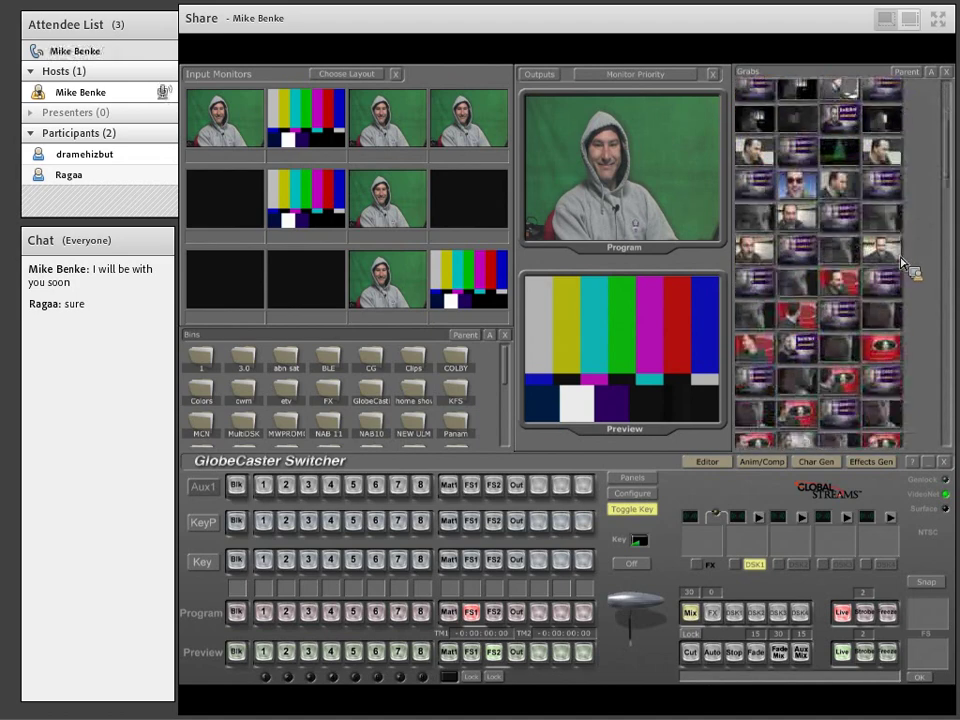
scroll(903, 263, "down", 3)
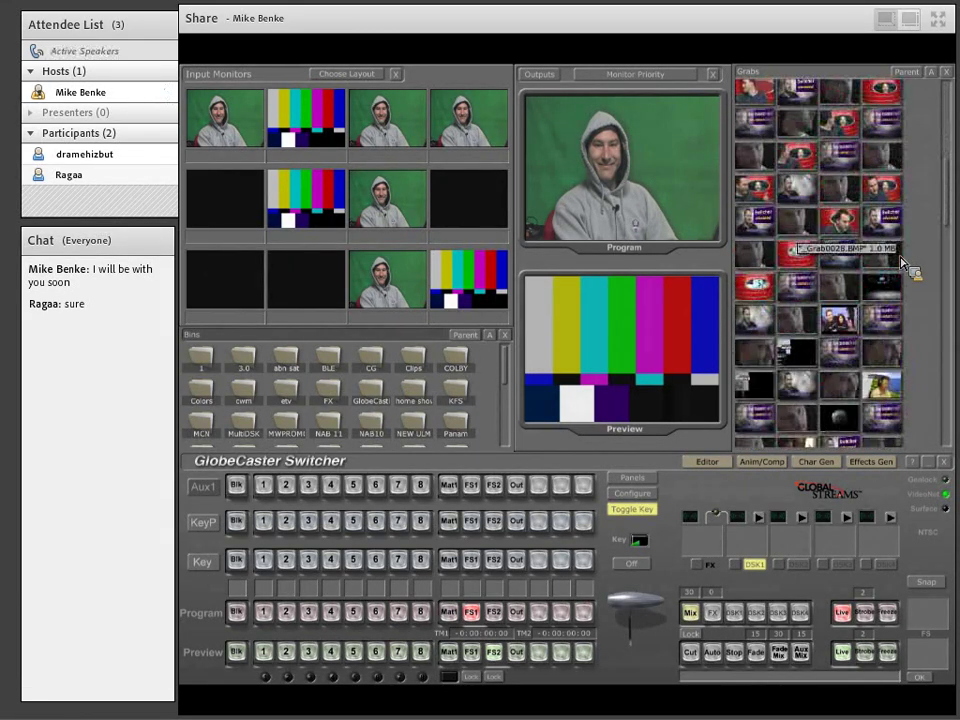
scroll(903, 263, "down", 3)
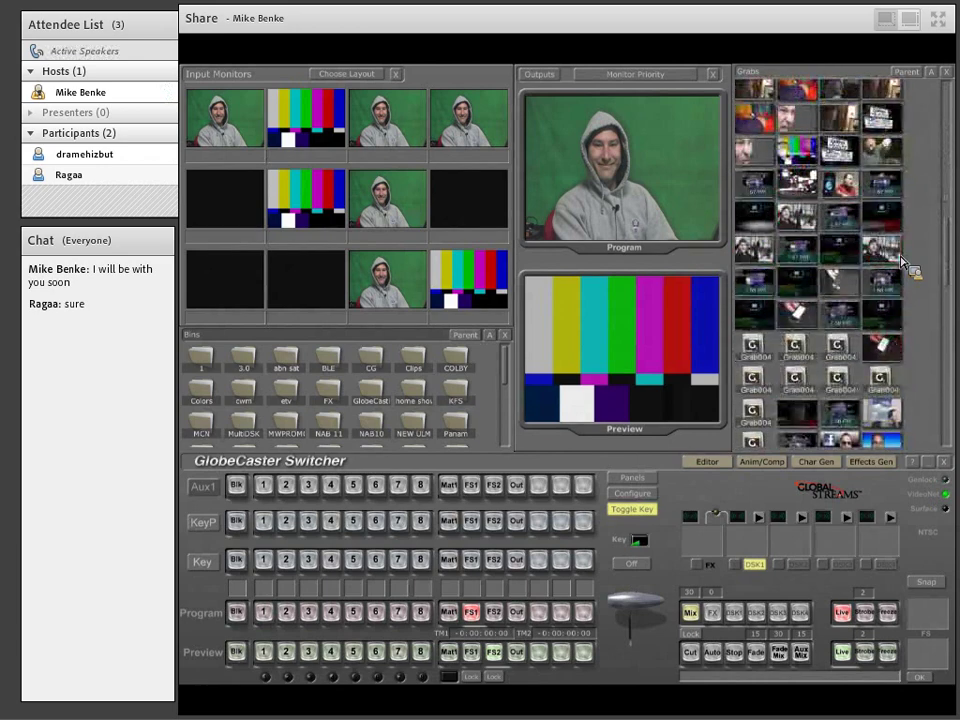
scroll(903, 263, "down", 3)
scroll(903, 263, "down", 4)
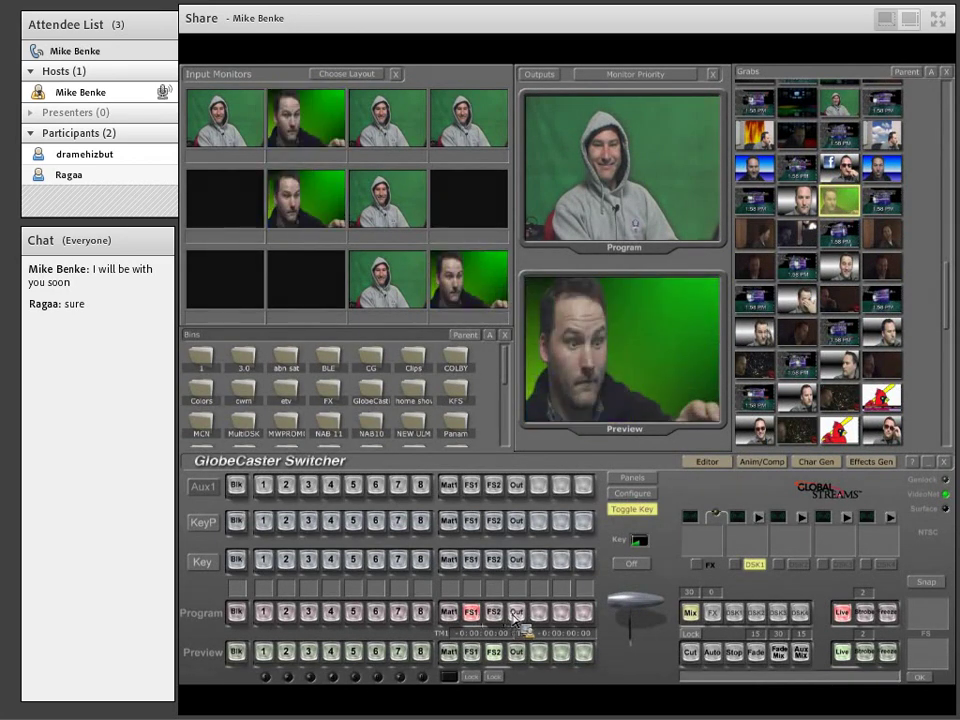
Cut Program through FS2 and black (Mat1), ending back on the hooded presenter FS1
left_click(493, 612)
left_click(450, 612)
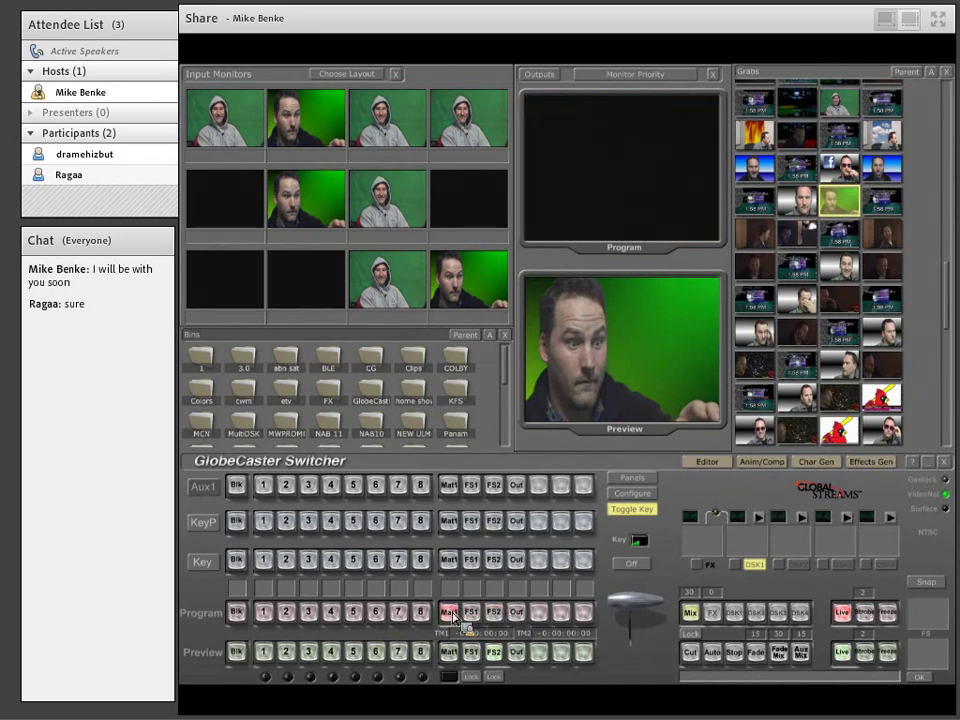
left_click(471, 612)
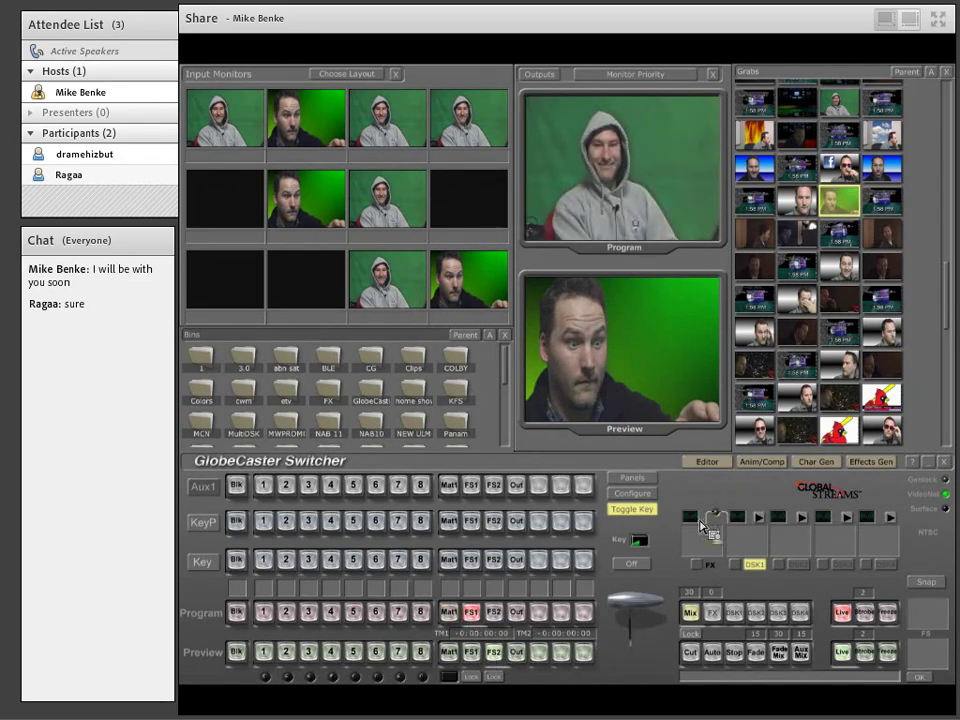
Scroll through the Grabs bin and return to the Stills folder listing
scroll(870, 240, "down", 5)
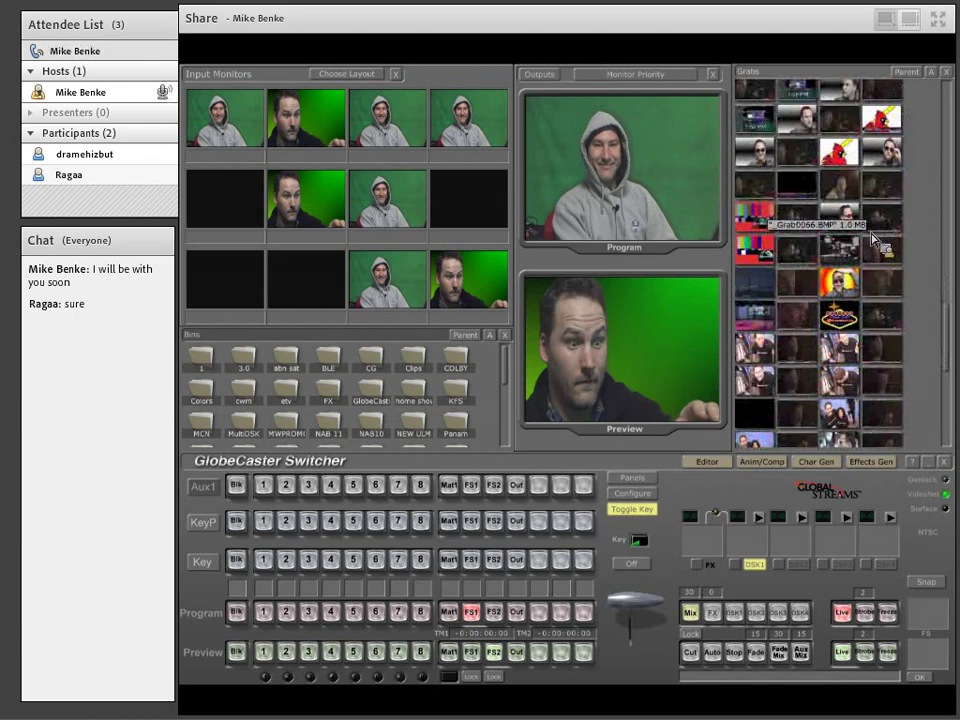
scroll(872, 238, "down", 8)
scroll(872, 238, "down", 8)
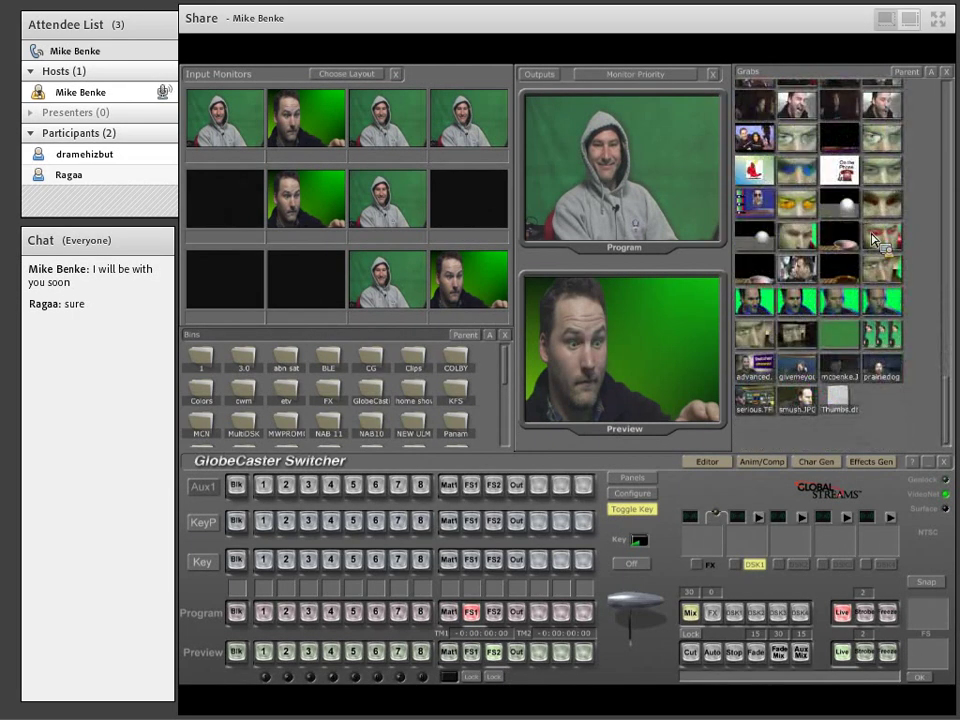
left_click(901, 74)
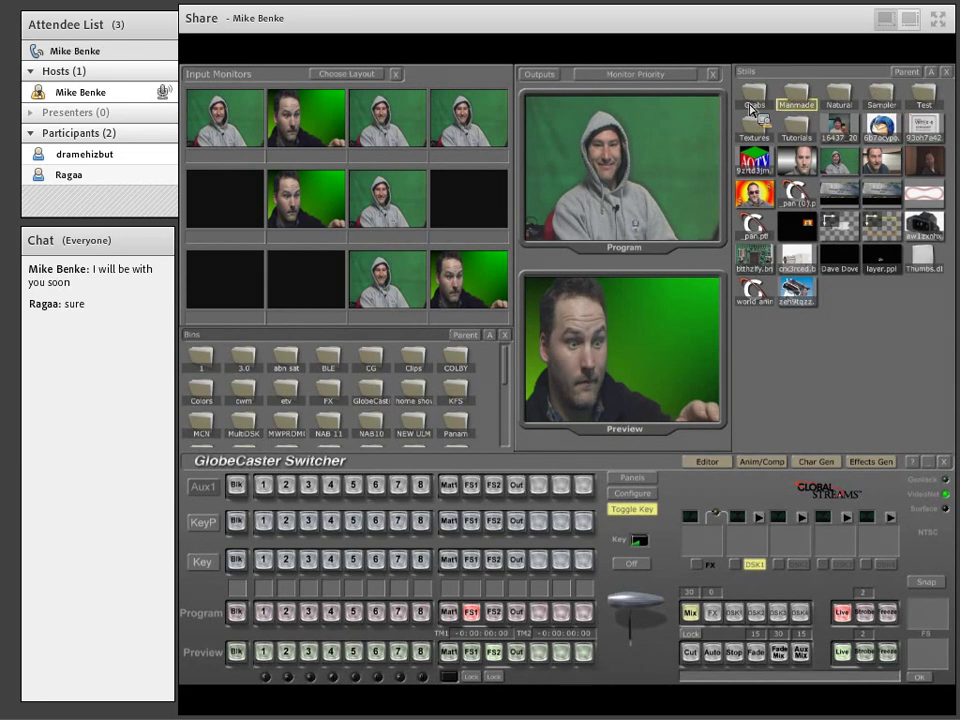
Load the Capitol still from Manmade into the switcher and lock its frame store
double_click(803, 97)
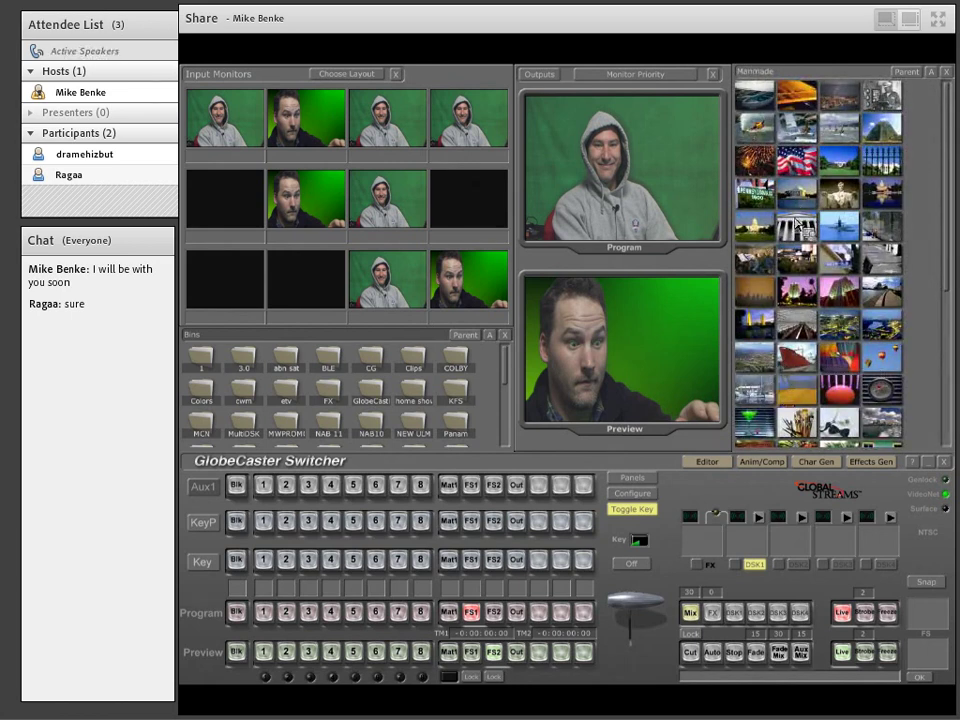
left_click_drag(754, 226, 553, 624)
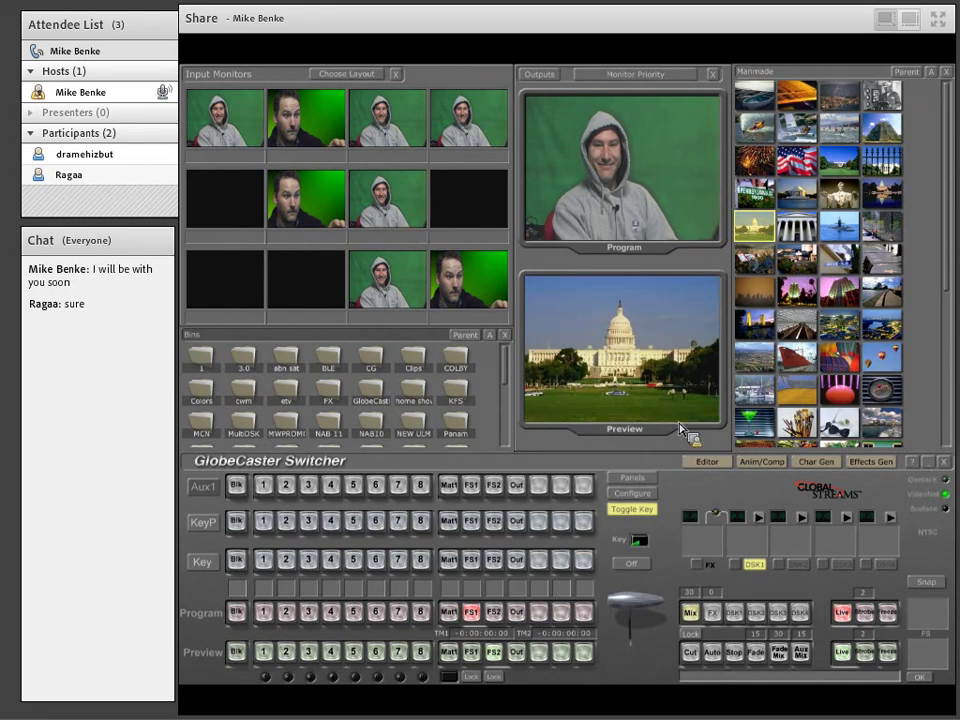
left_click_drag(615, 467, 488, 684)
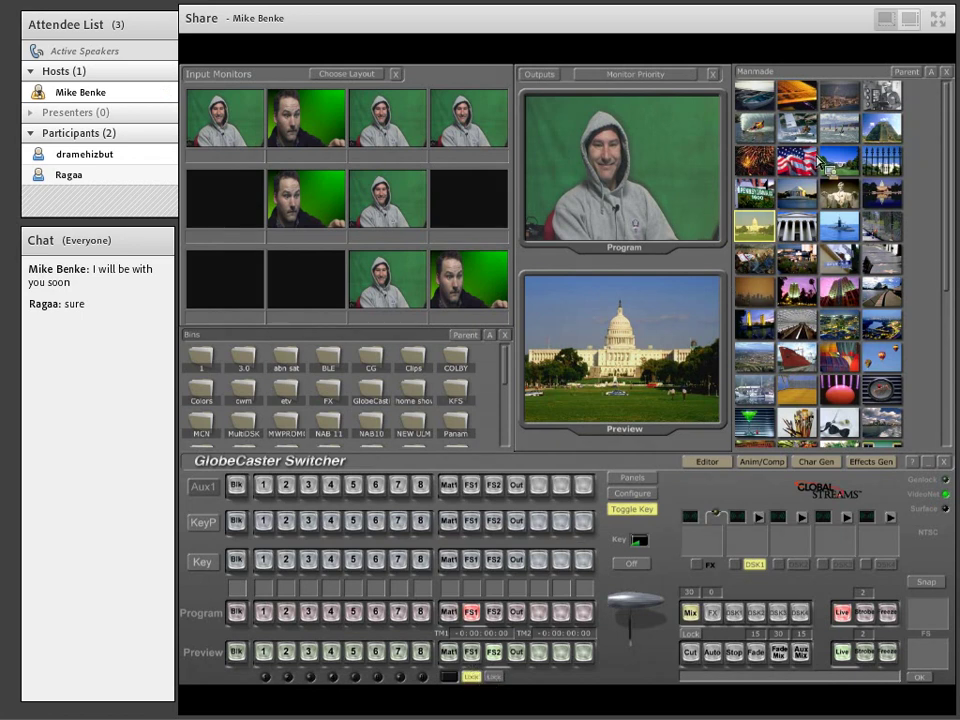
Browse the Grabs folder and lock the second frame store as well
left_click(905, 72)
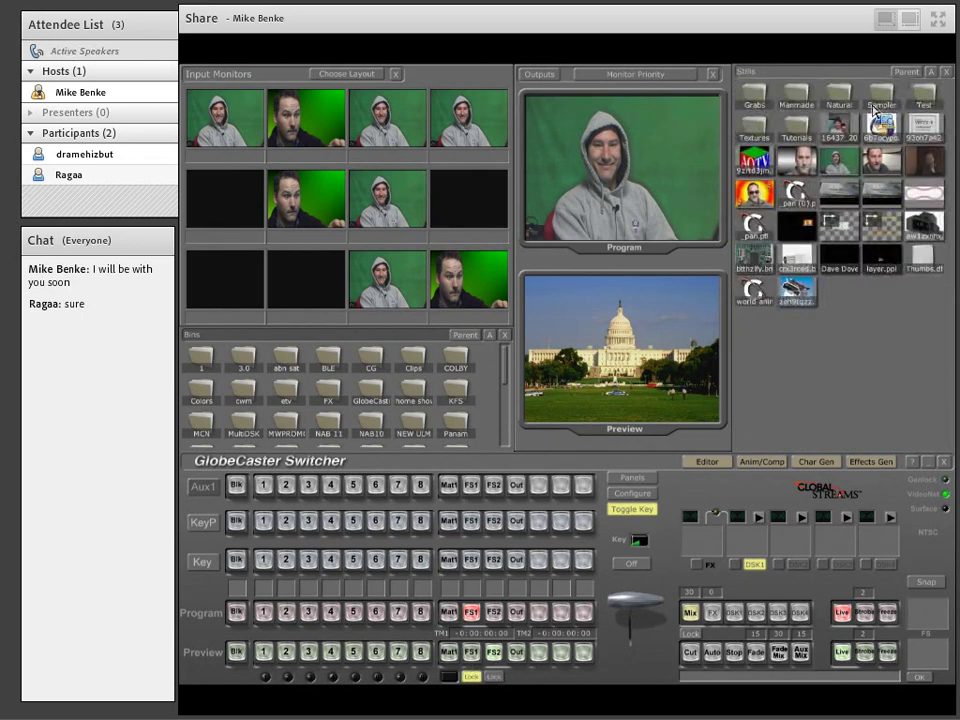
double_click(766, 100)
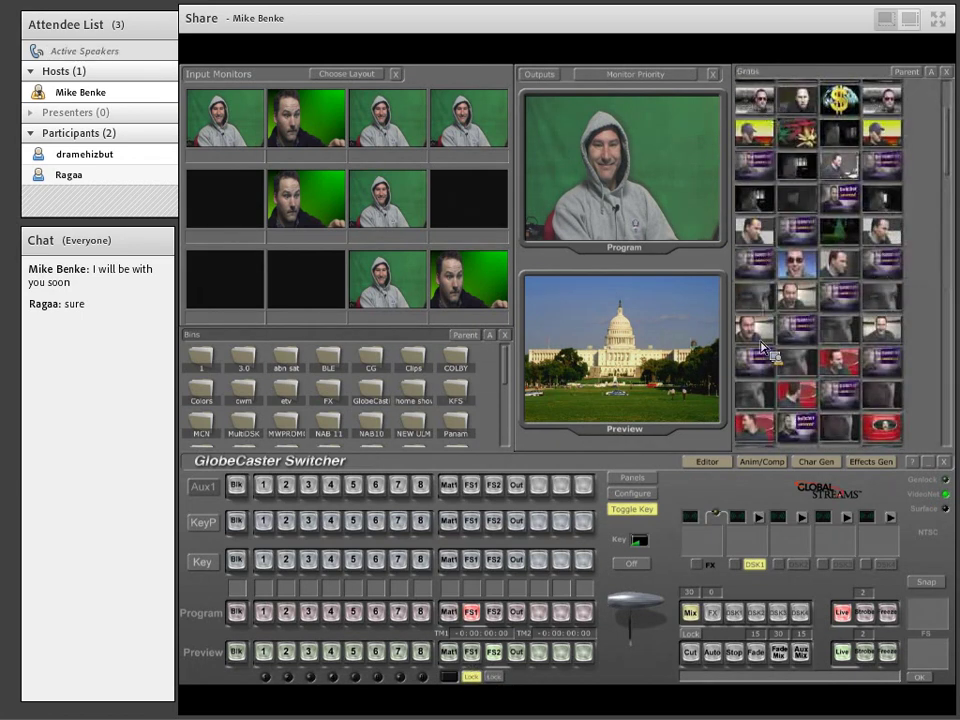
scroll(762, 347, "down", 5)
scroll(762, 347, "down", 5)
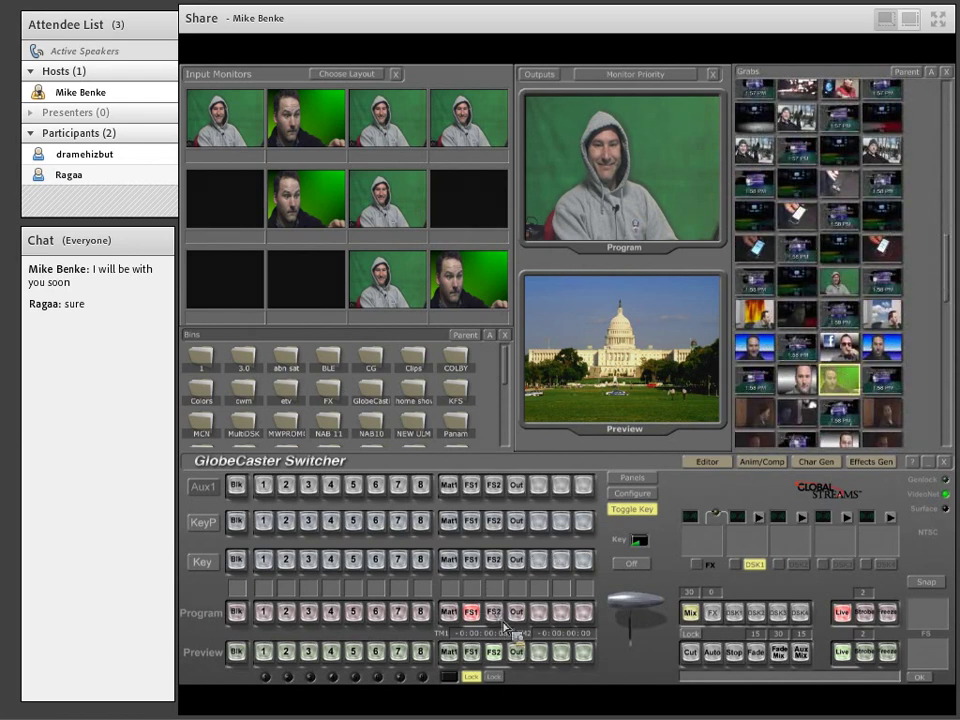
left_click(493, 676)
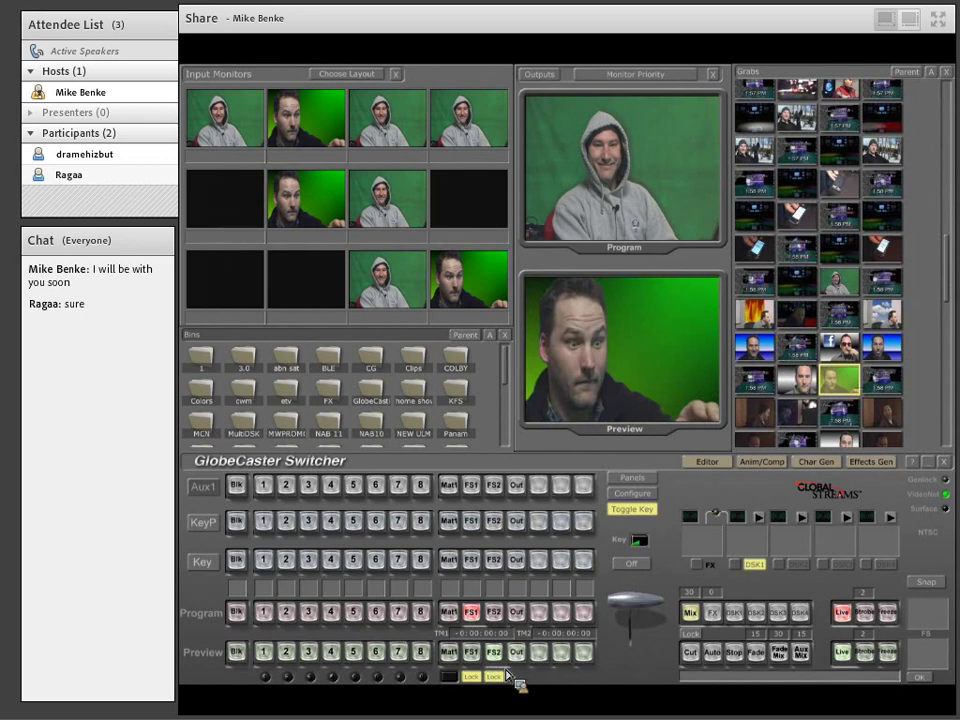
Return to Manmade and select the Capitol building still
left_click(904, 74)
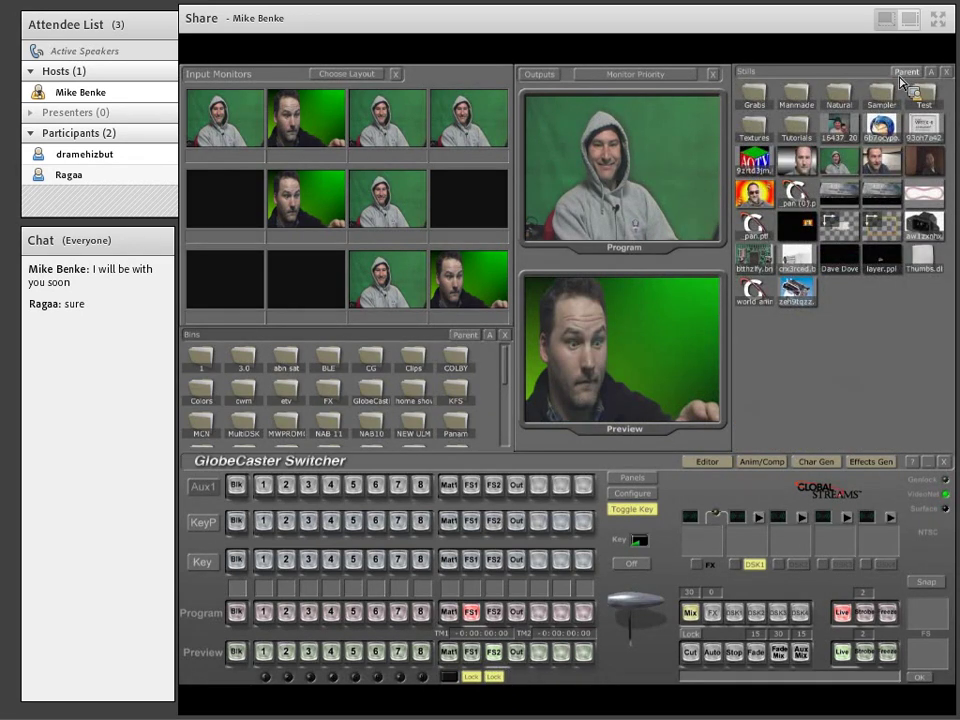
double_click(797, 97)
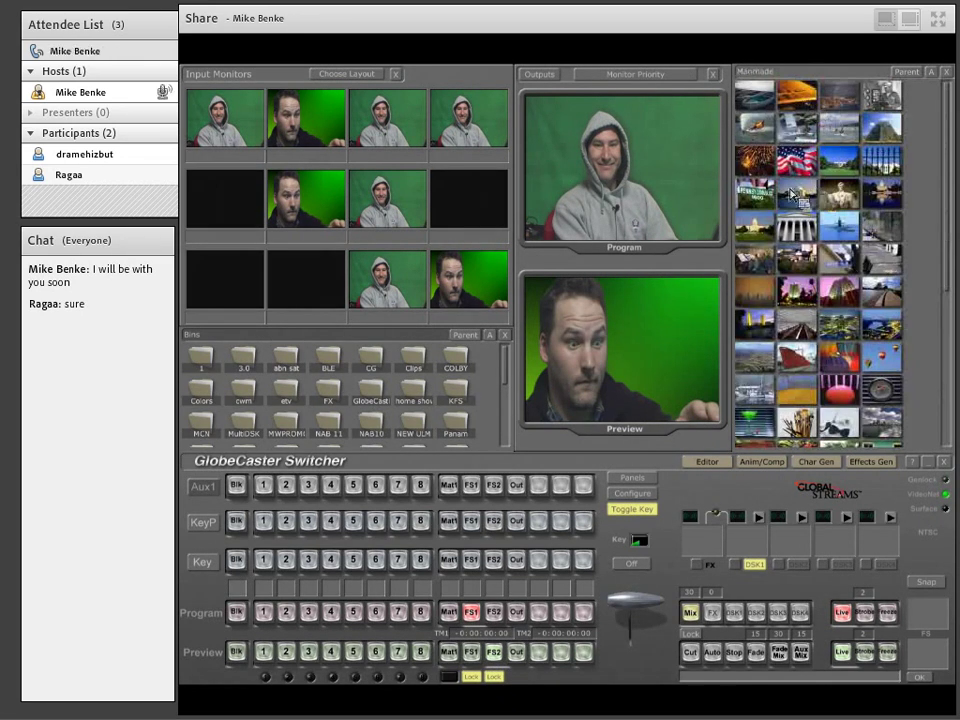
left_click(754, 225)
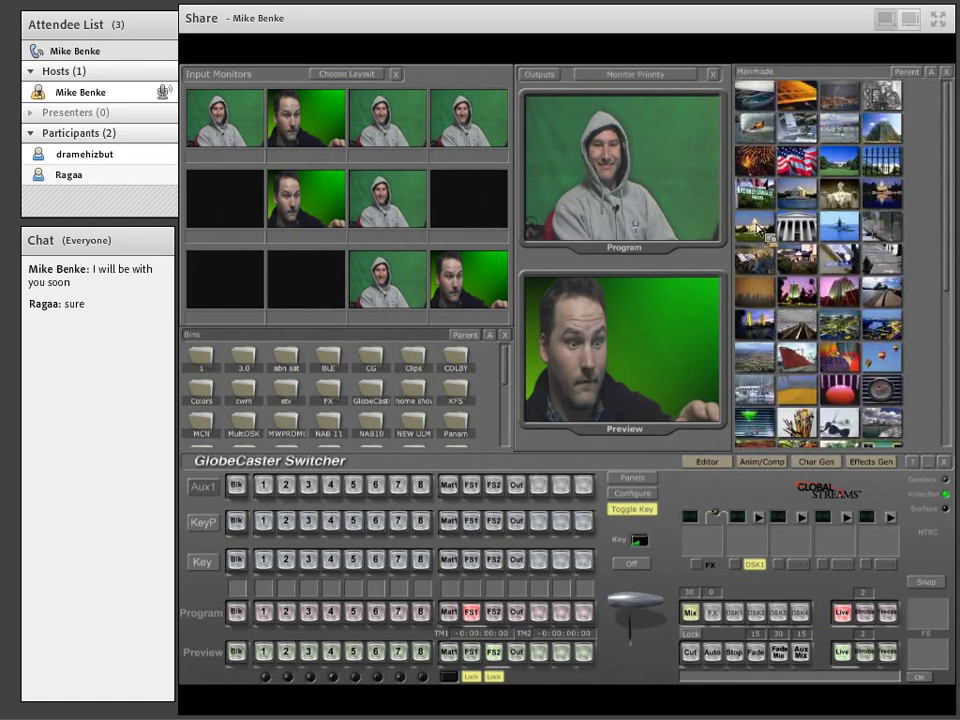
Create a third frame store FS3 and put the Capitol still on Program
left_click(494, 652)
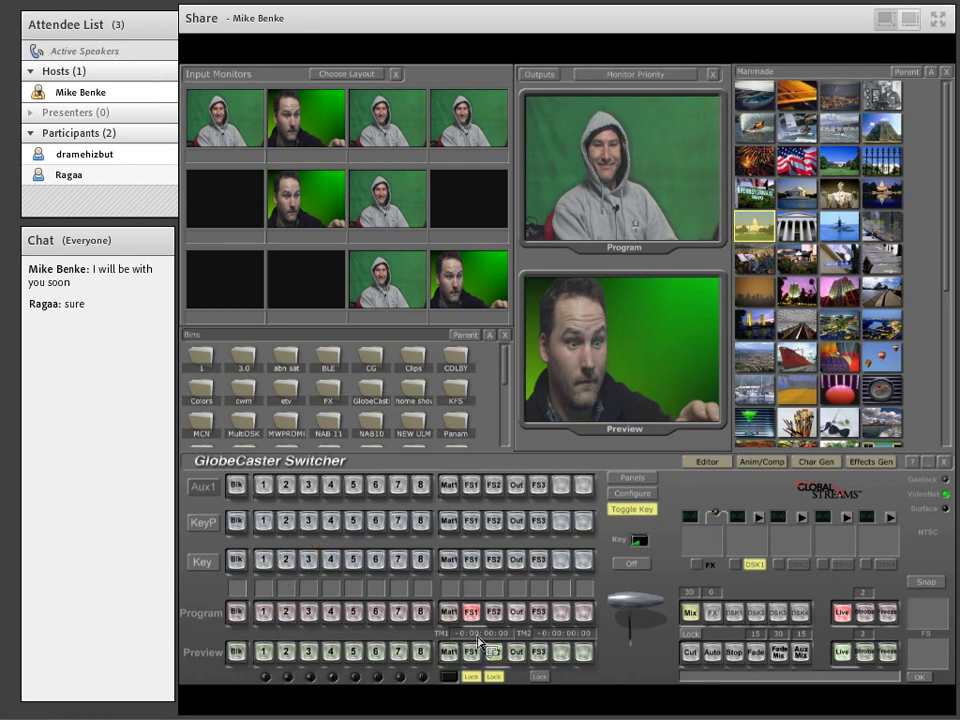
left_click(546, 614)
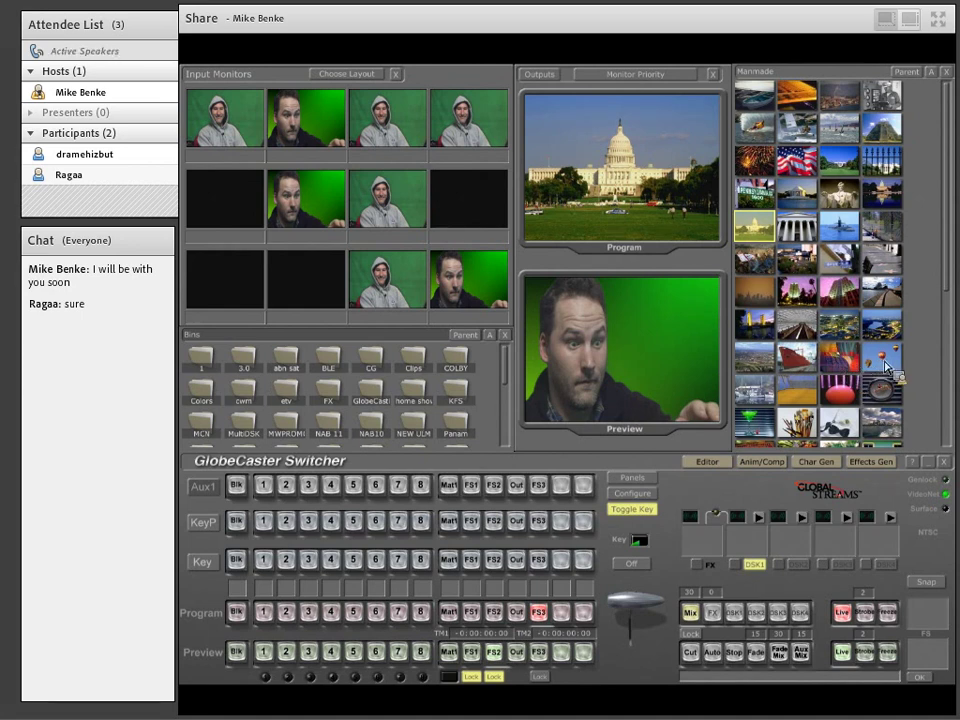
scroll(893, 365, "down", 3)
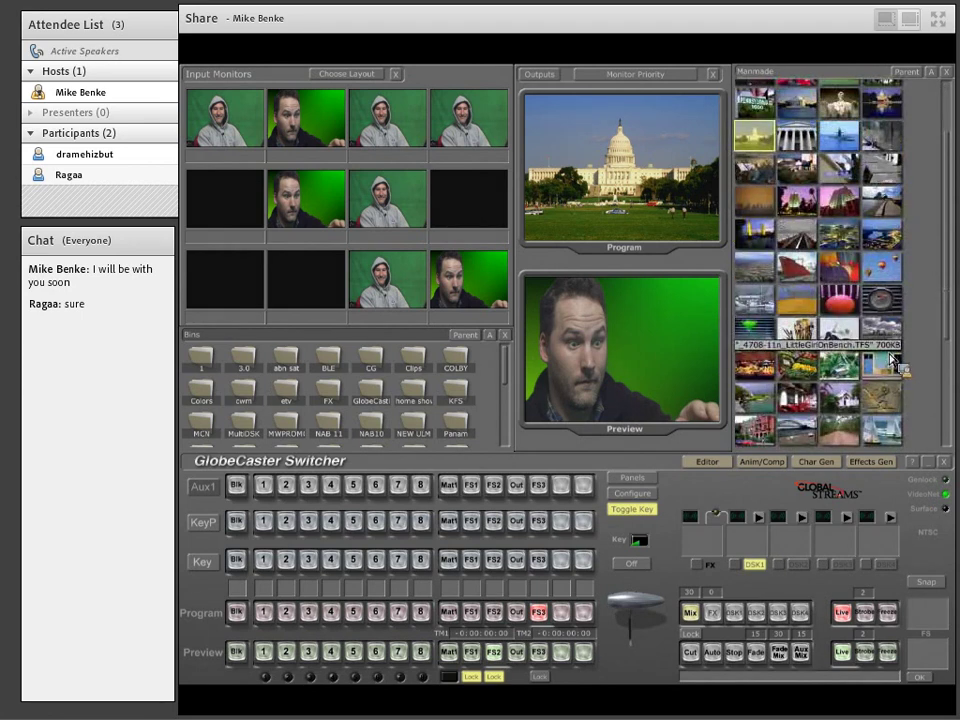
Replace the Out source with a new framestore FS4 and put FS2 on Preview
scroll(893, 364, "down", 1)
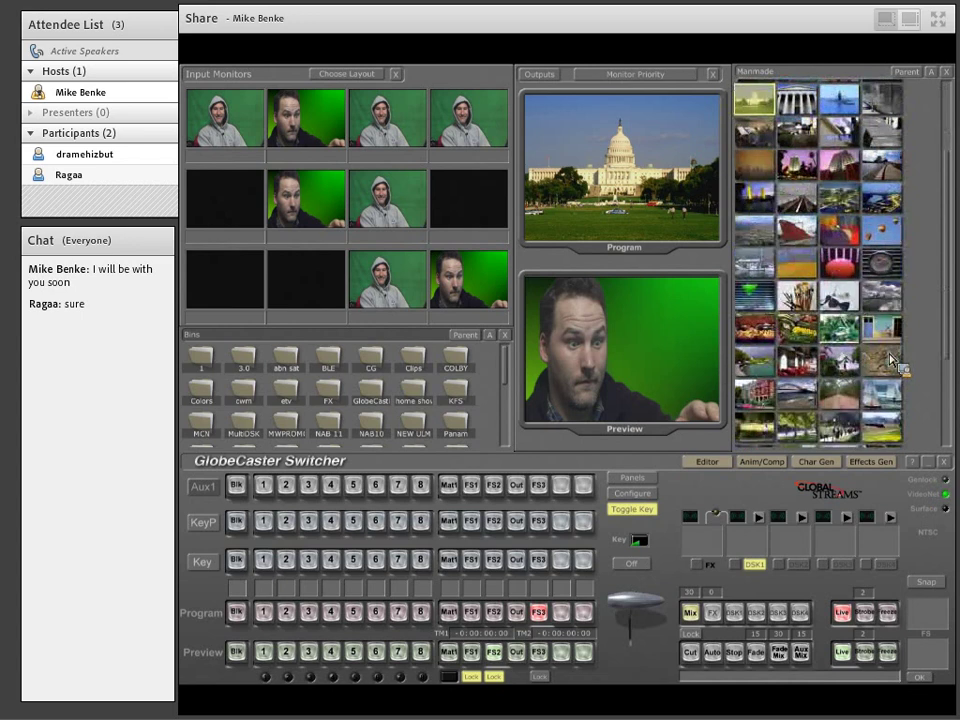
scroll(893, 365, "up", 2)
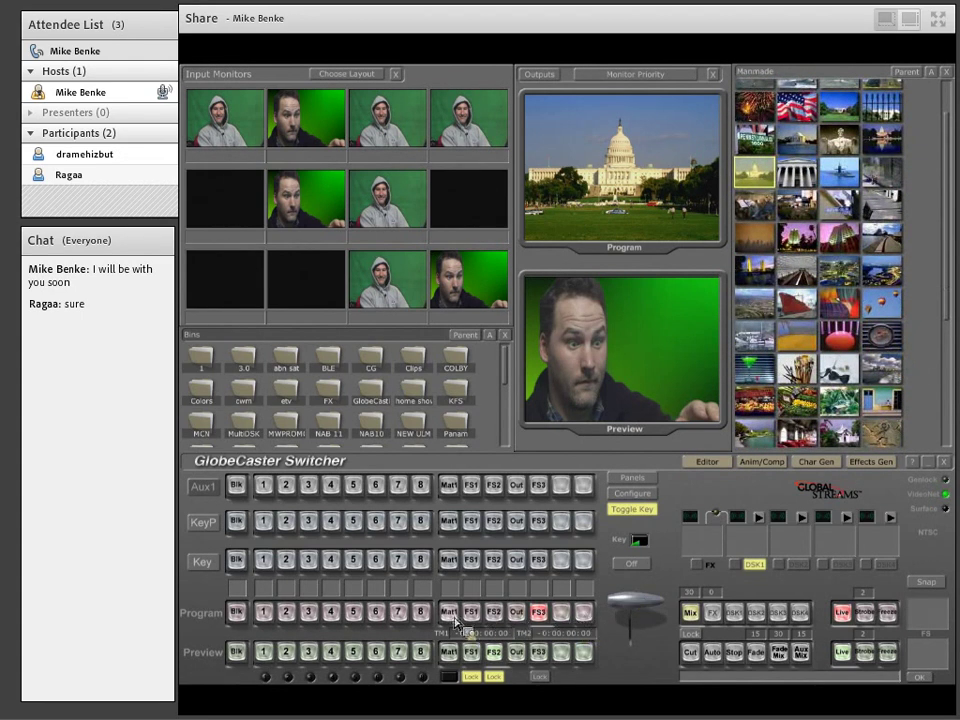
right_click(519, 619)
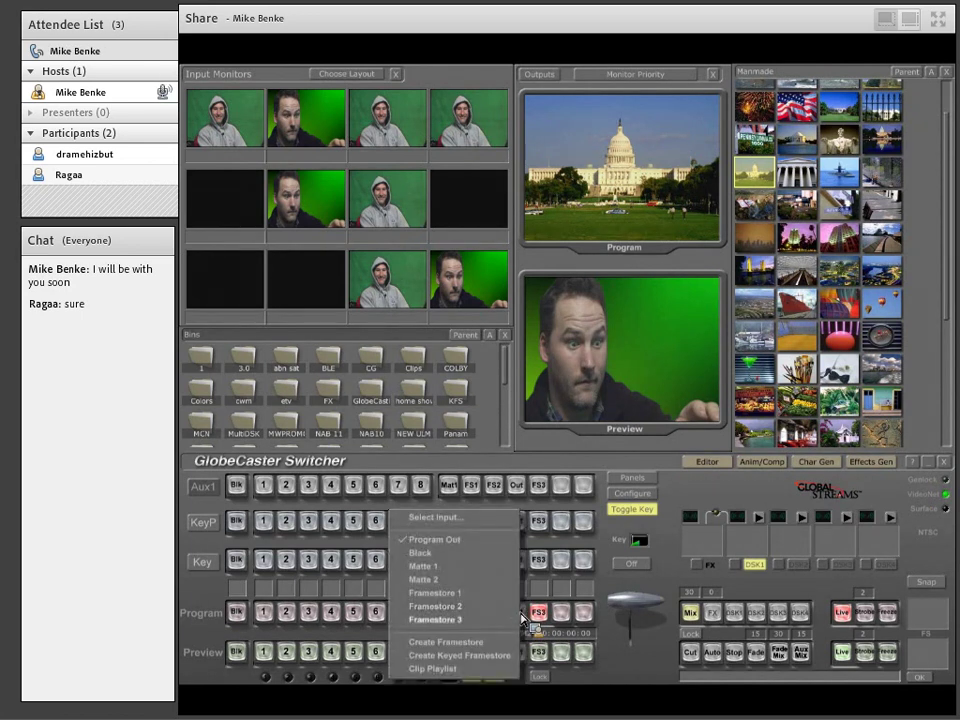
left_click(482, 643)
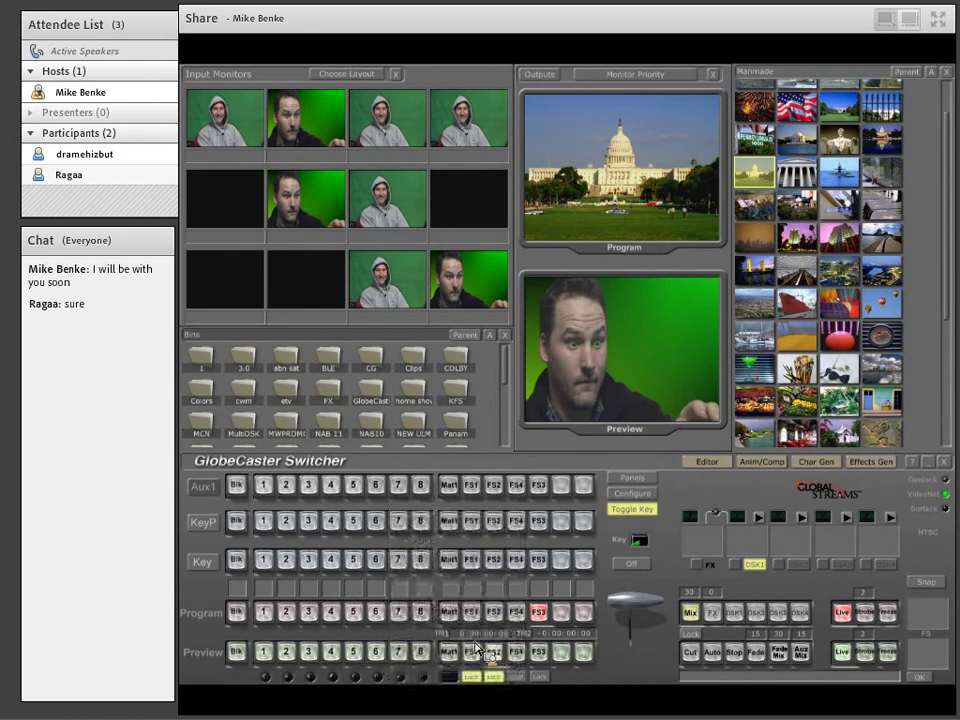
left_click(490, 649)
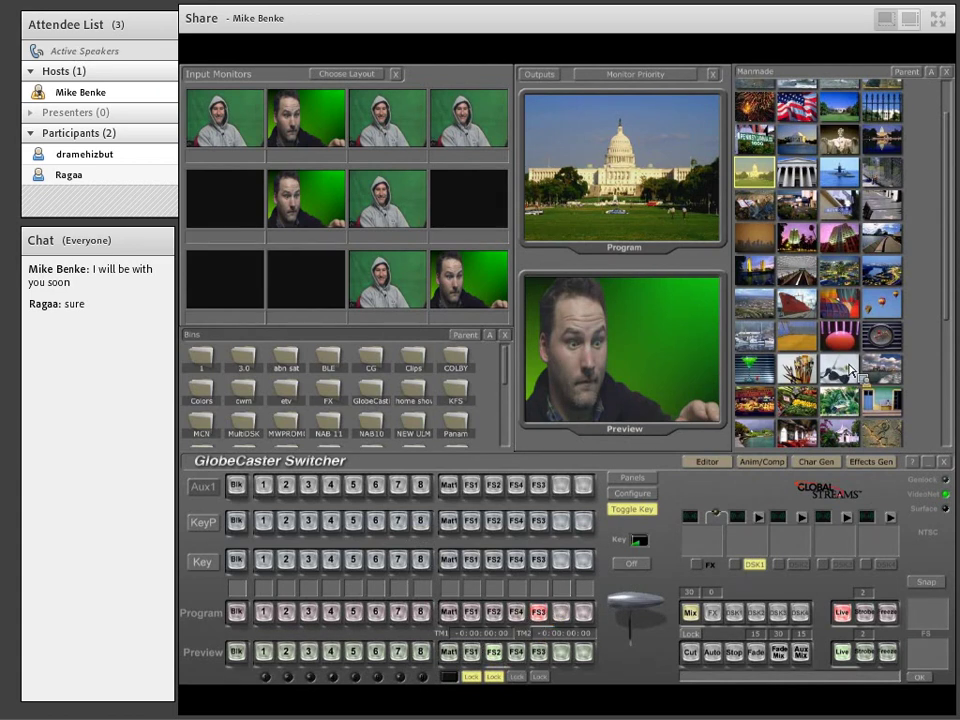
scroll(883, 350, "down", 2)
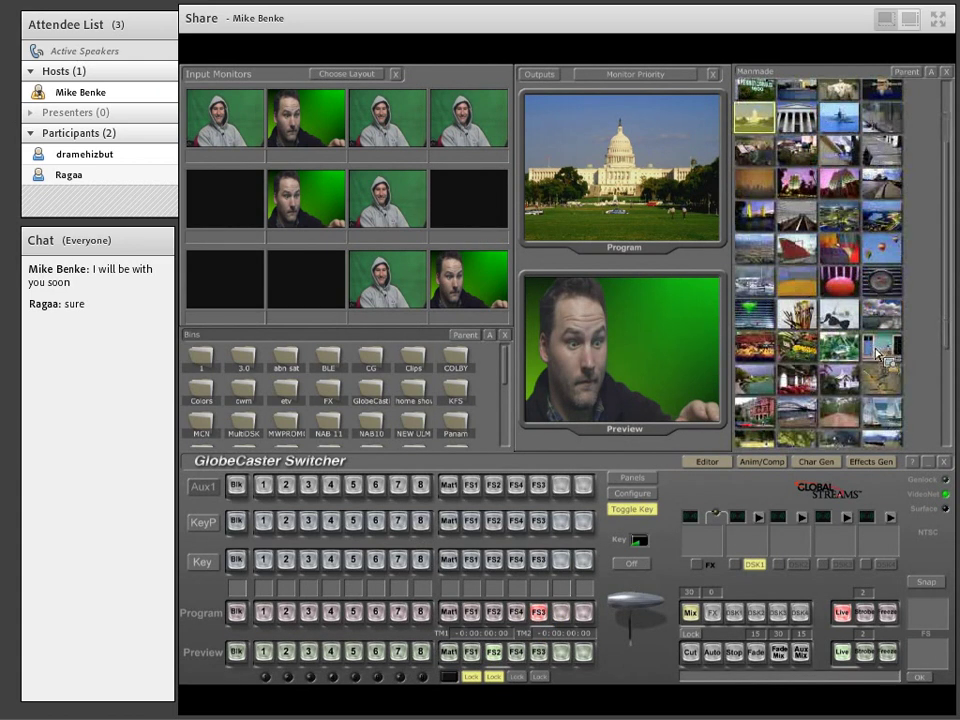
scroll(875, 362, "down", 3)
scroll(873, 362, "down", 2)
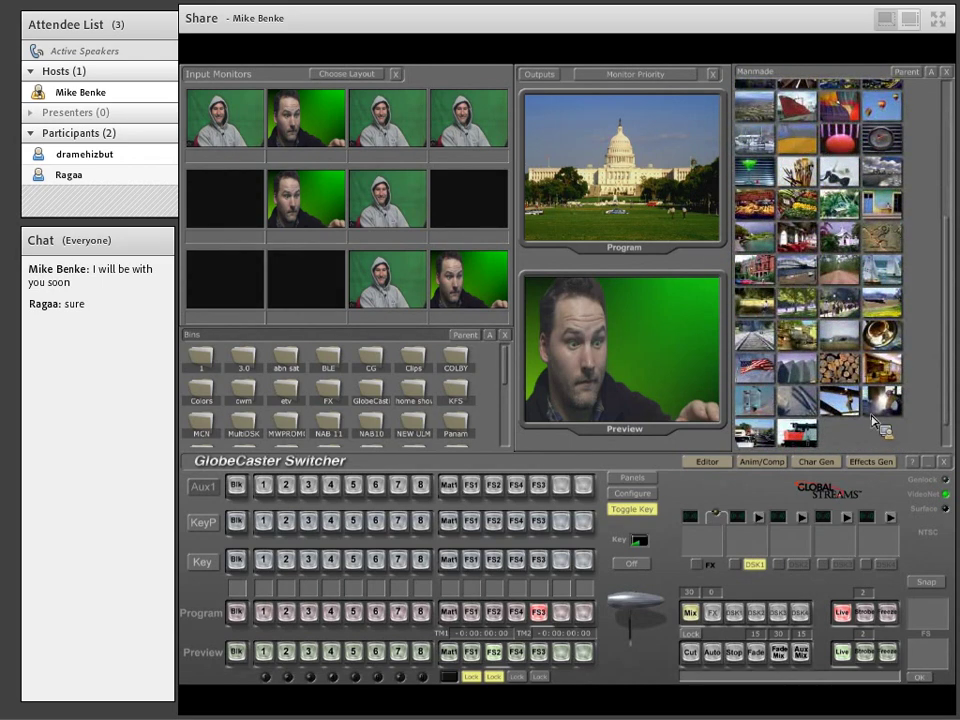
Compare the submarine FS4 and Capitol FS3 backgrounds on Preview, then key presenter FS1
scroll(868, 370, "up", 5)
scroll(856, 430, "up", 3)
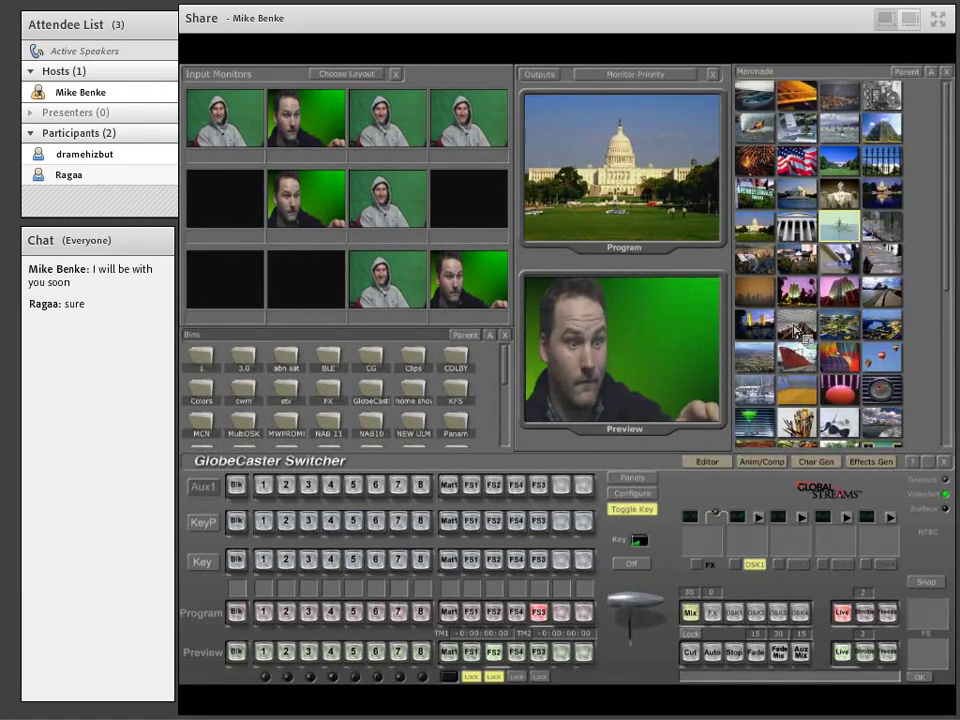
left_click(517, 653)
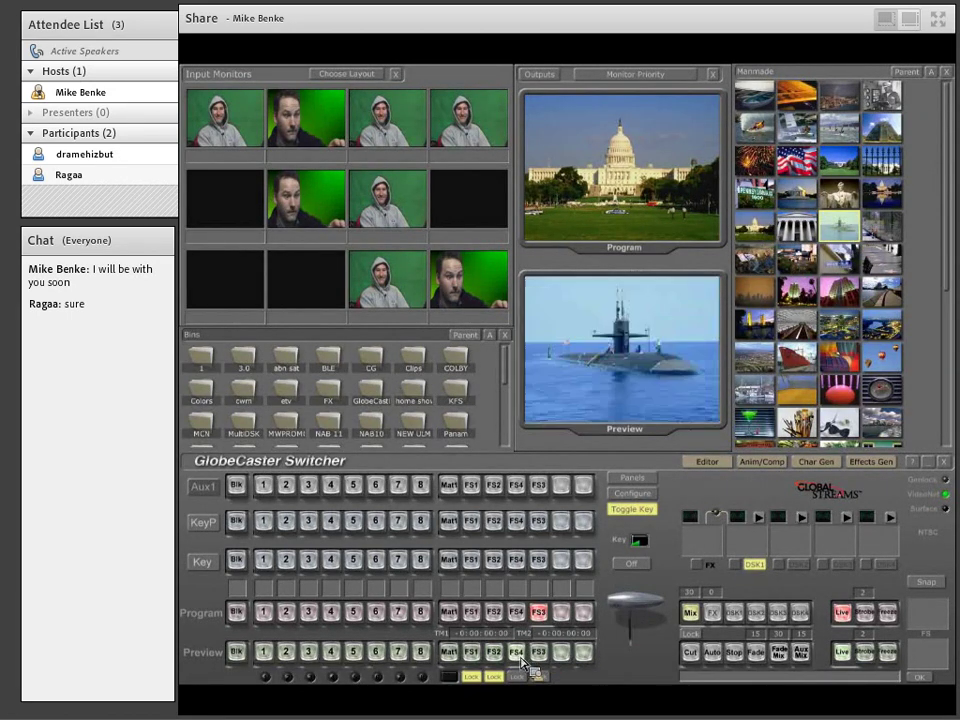
left_click(538, 653)
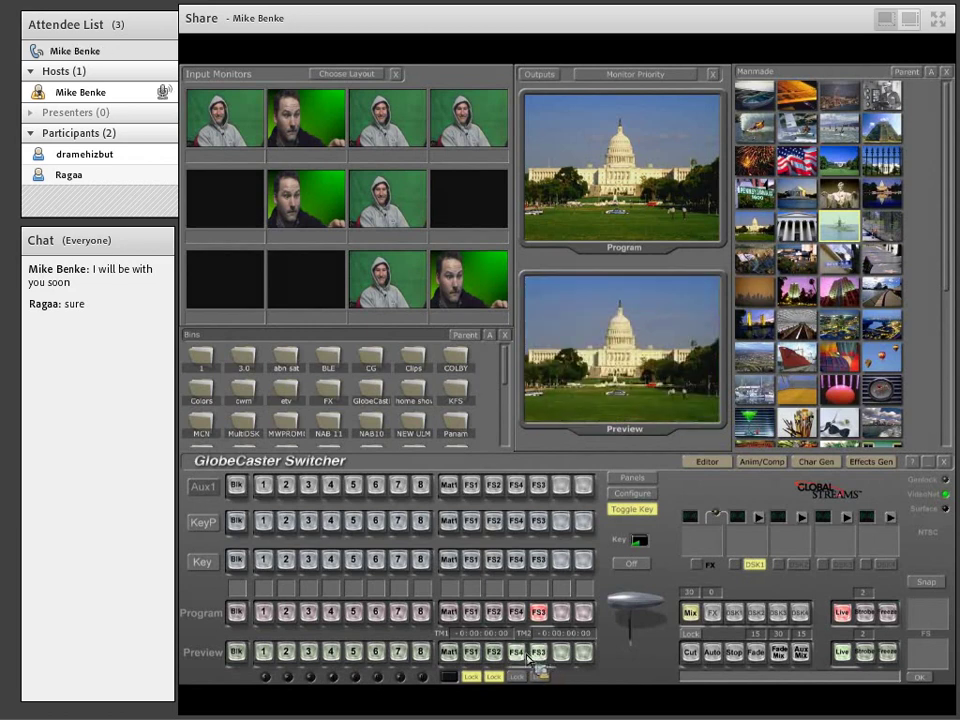
left_click(517, 653)
left_click(538, 653)
left_click(517, 653)
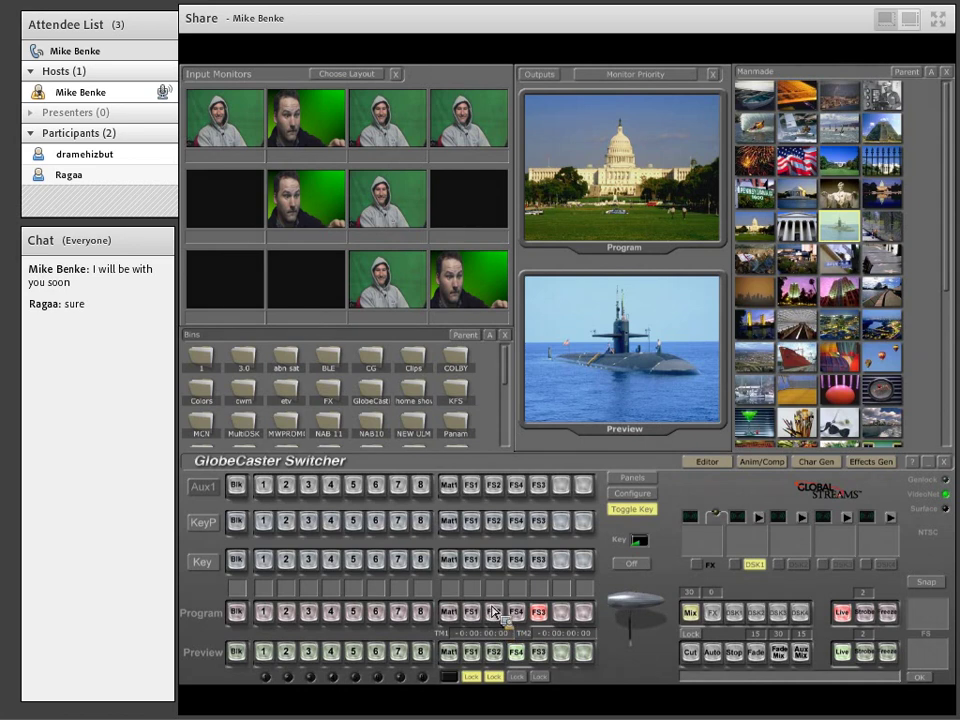
left_click(471, 560)
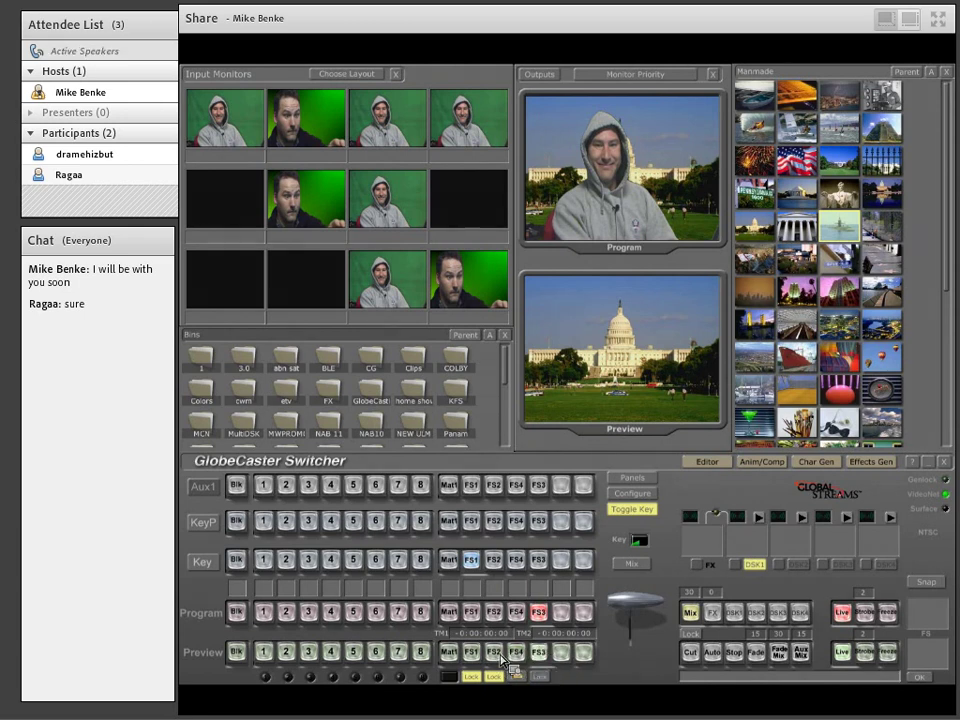
Key presenter FS2 over the submarine FS4 on Program and widen chroma width to 93
left_click(494, 562)
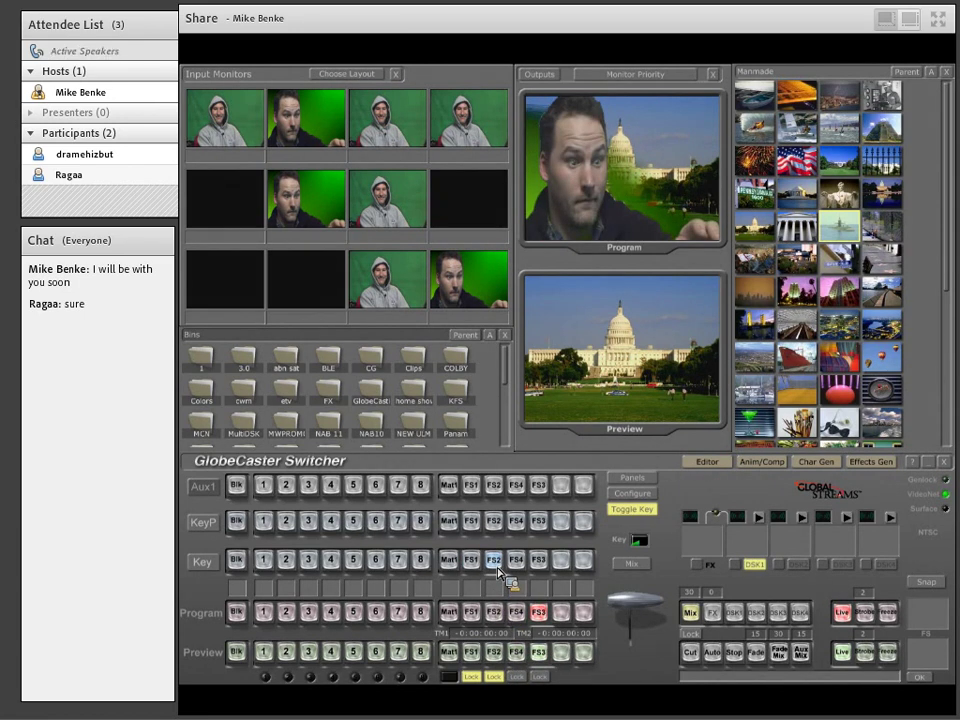
left_click(516, 612)
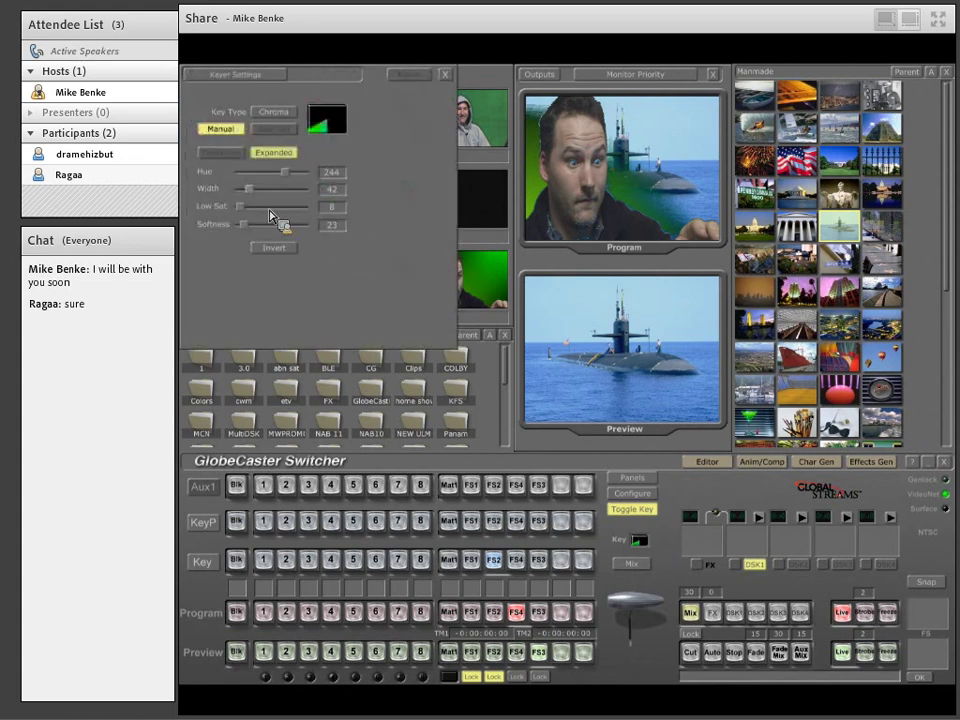
left_click_drag(249, 188, 265, 191)
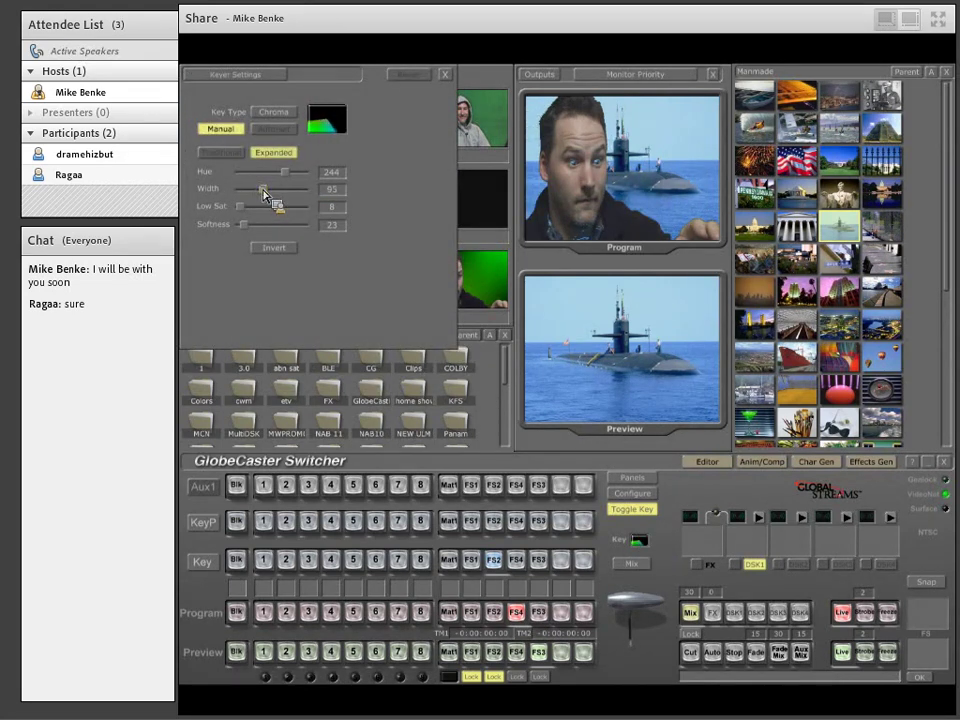
left_click(455, 248)
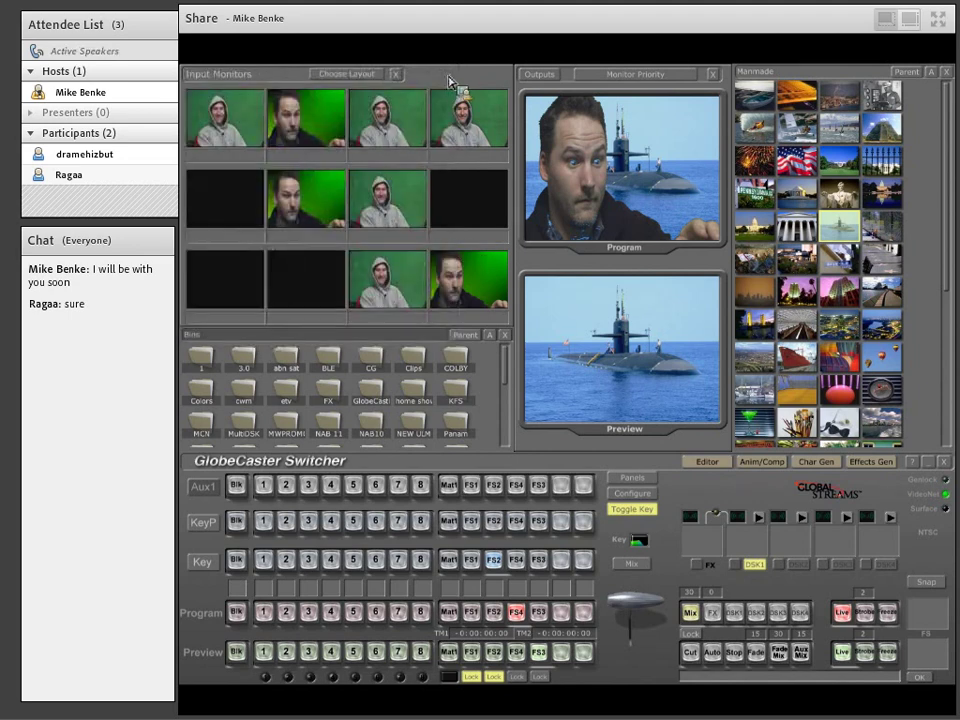
Toggle the key between FS1 and FS2, ending on FS2, and reopen Keyer Settings
left_click(474, 562)
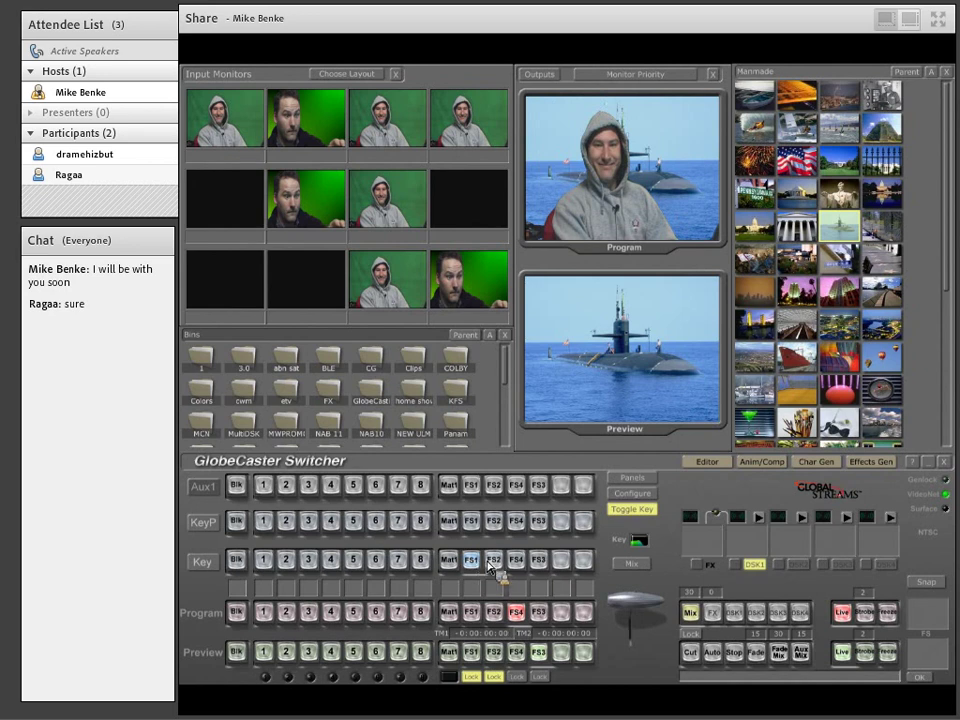
left_click(493, 563)
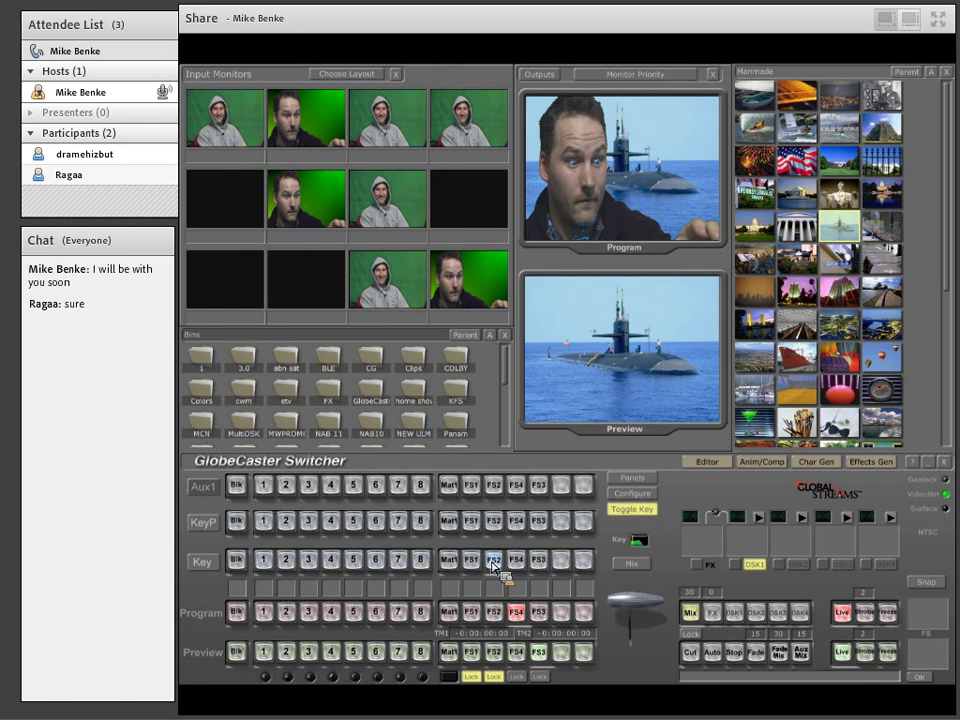
left_click(645, 548)
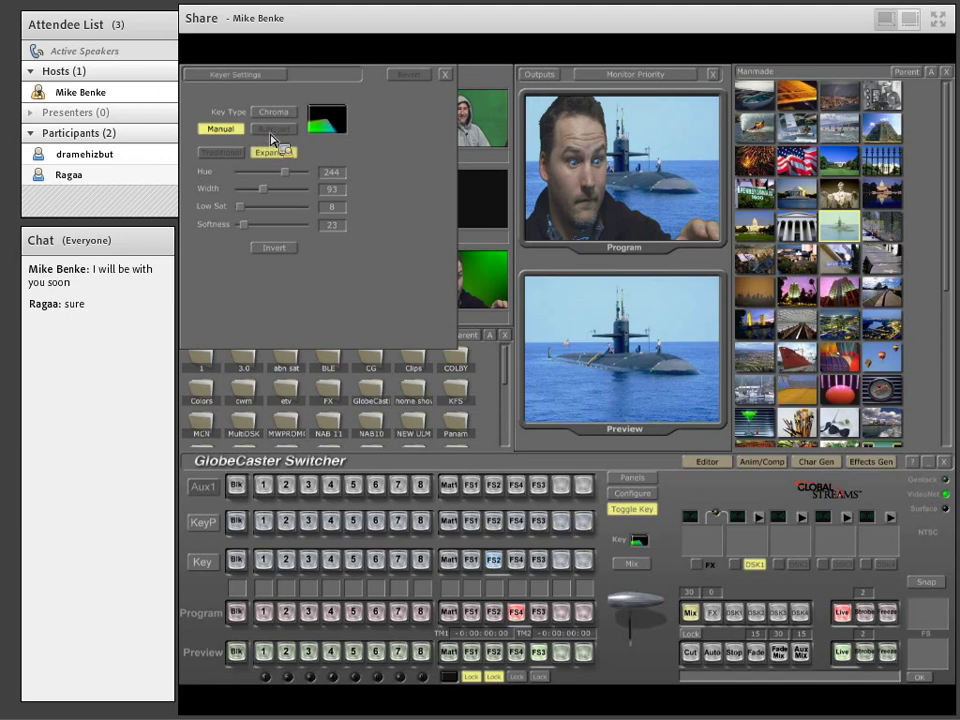
Close Keyer Settings and switch Program's background back to the Capitol (FS3)
left_click(445, 75)
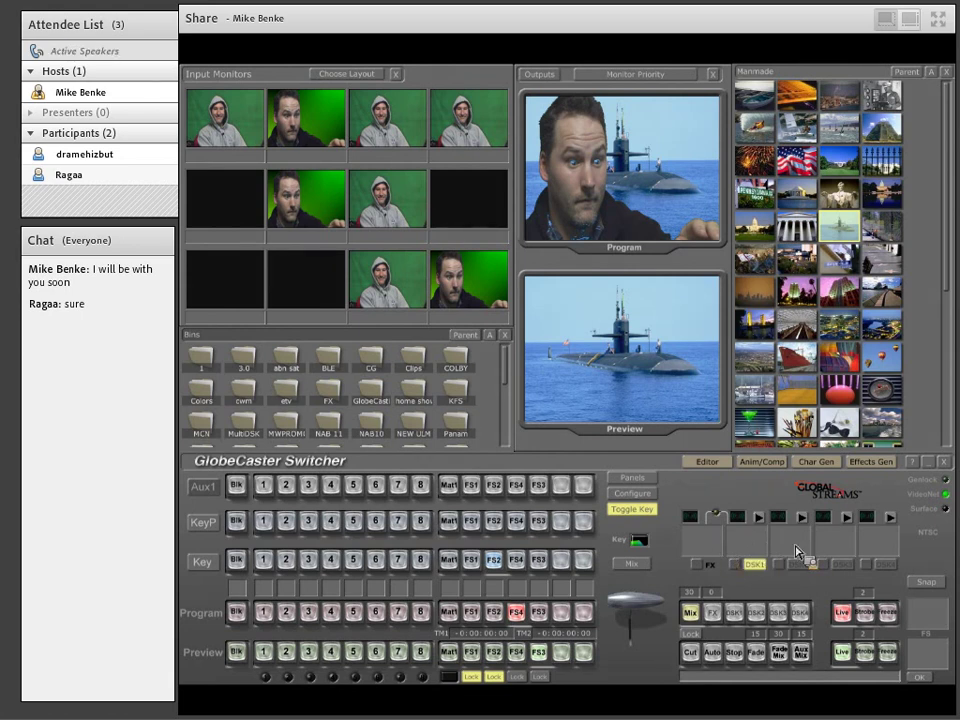
left_click(540, 615)
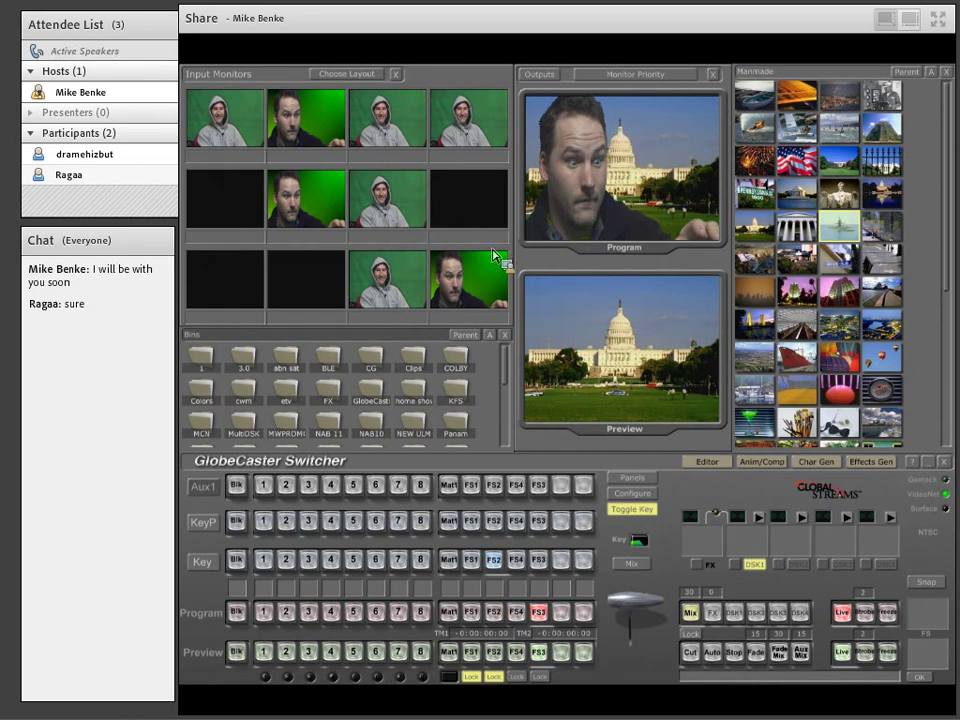
Load the Capitol set from FX > Sets onto DSK1 as the foreground layer
double_click(328, 397)
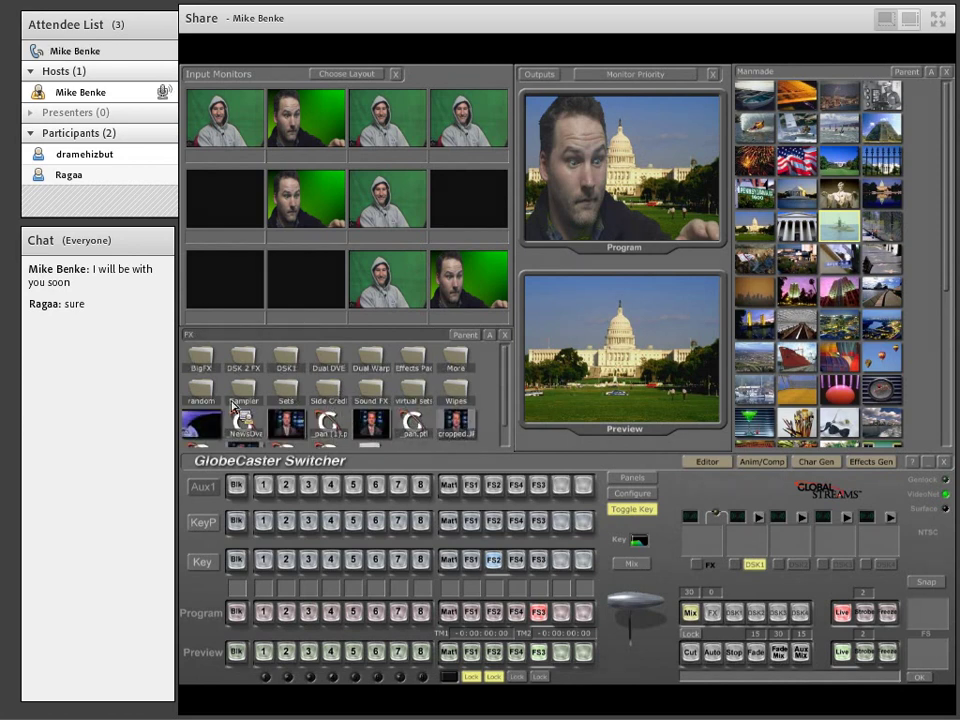
double_click(288, 381)
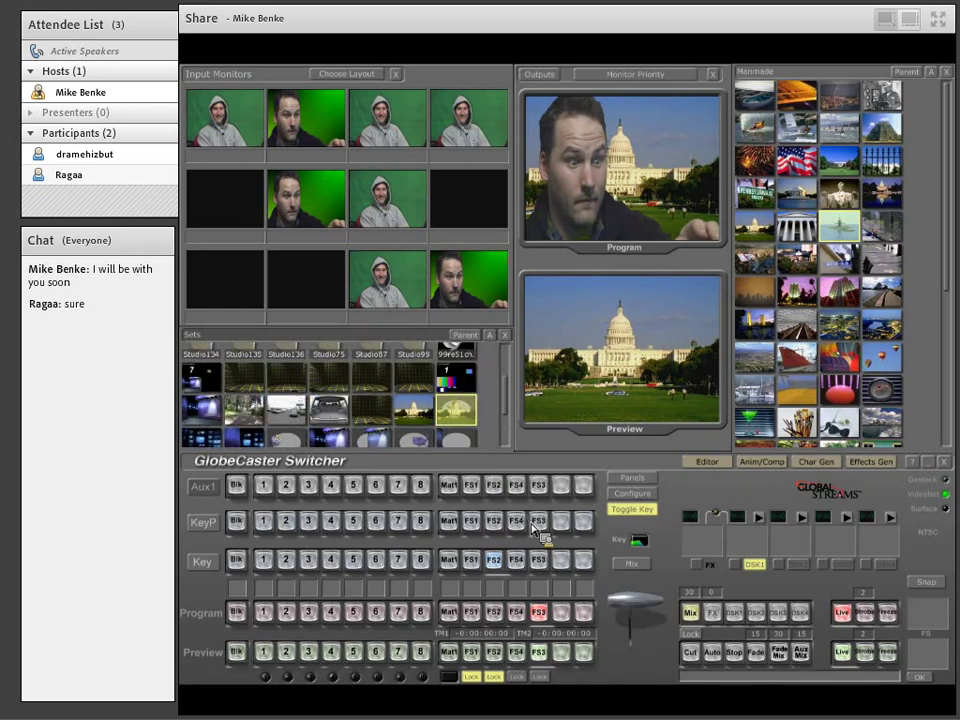
scroll(465, 408, "down", 1)
left_click_drag(465, 400, 740, 572)
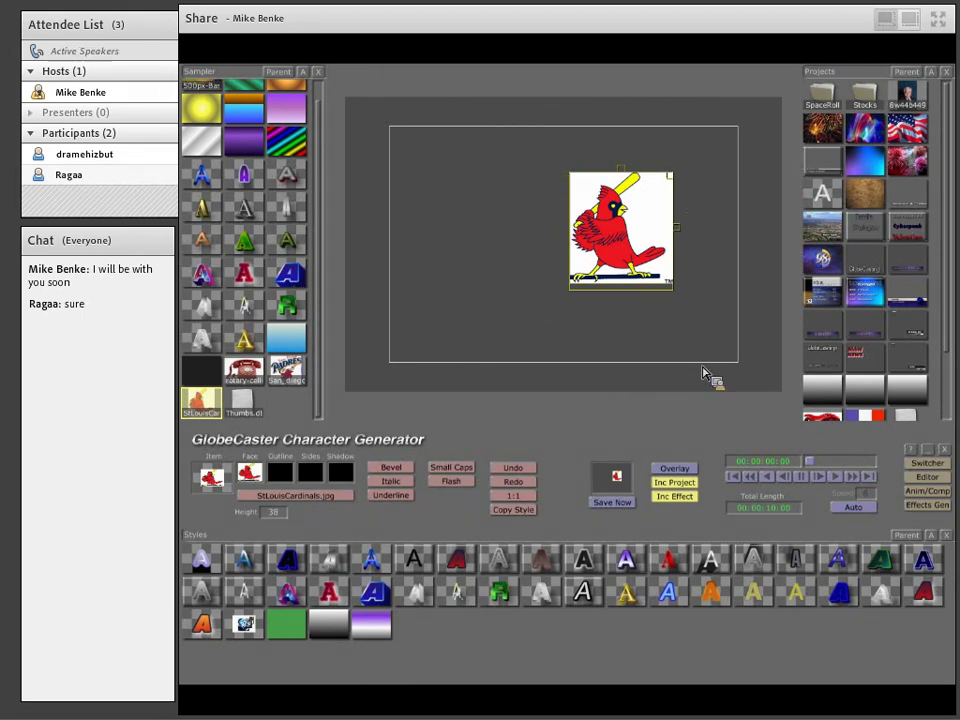
Go up to the top-level bins folder and open the GlobeCast bin to list its files
left_click(918, 76)
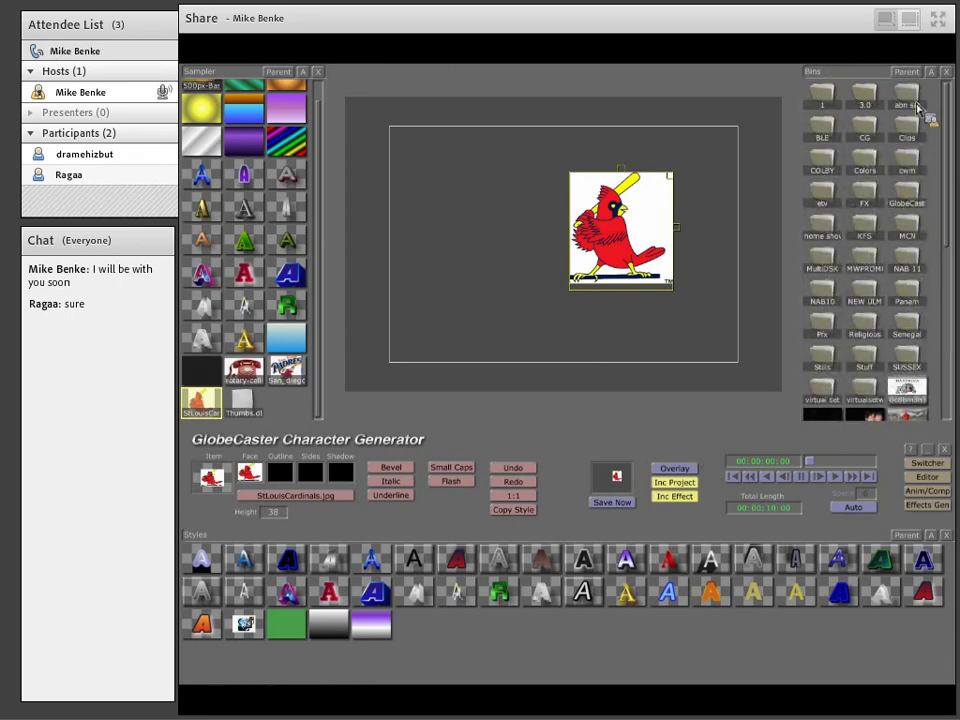
double_click(907, 192)
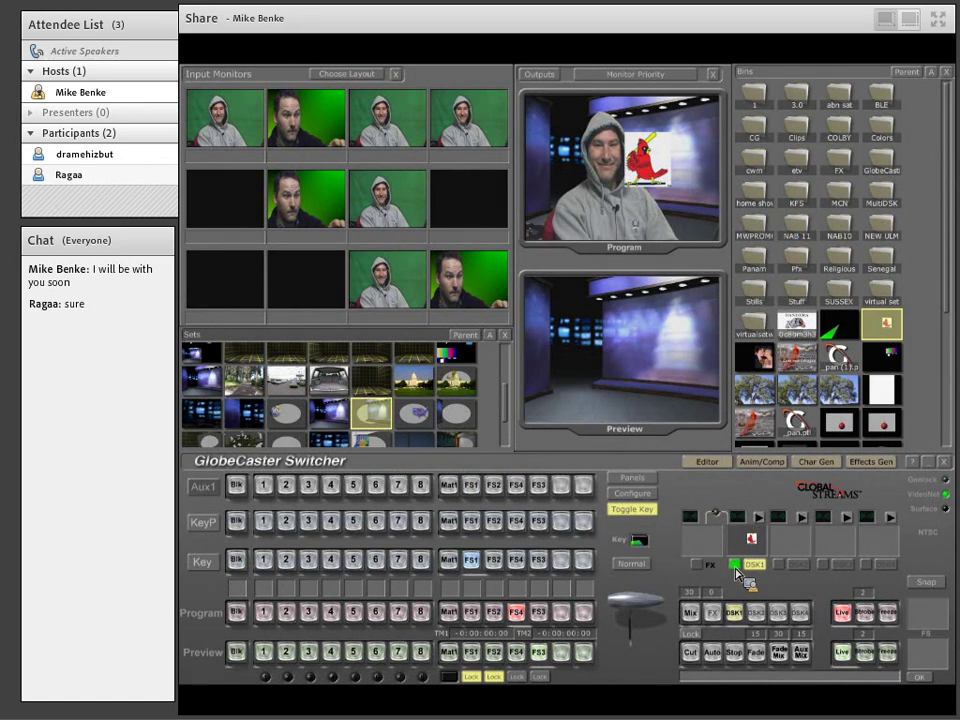
Take the cardinal logo off Program and unload all graphics from DSK1
left_click(738, 573)
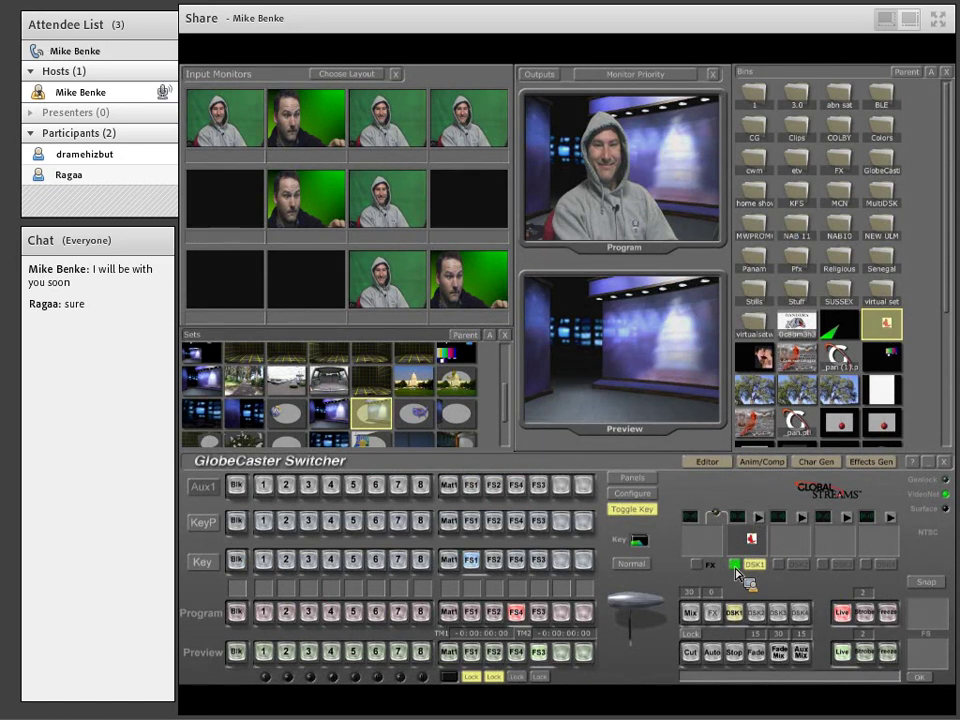
right_click(736, 566)
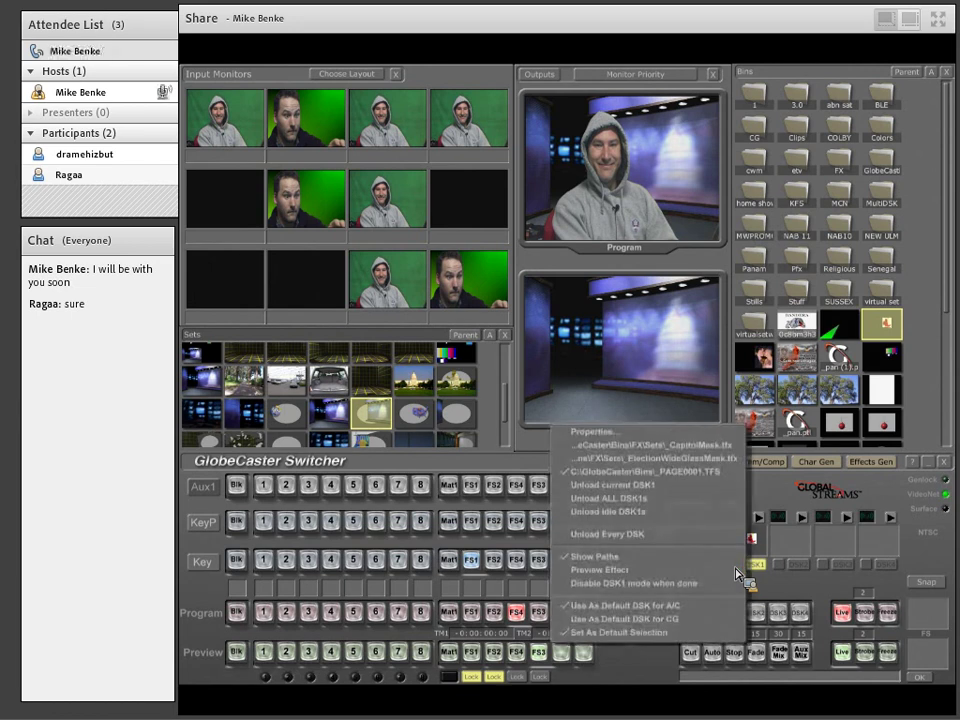
left_click(660, 505)
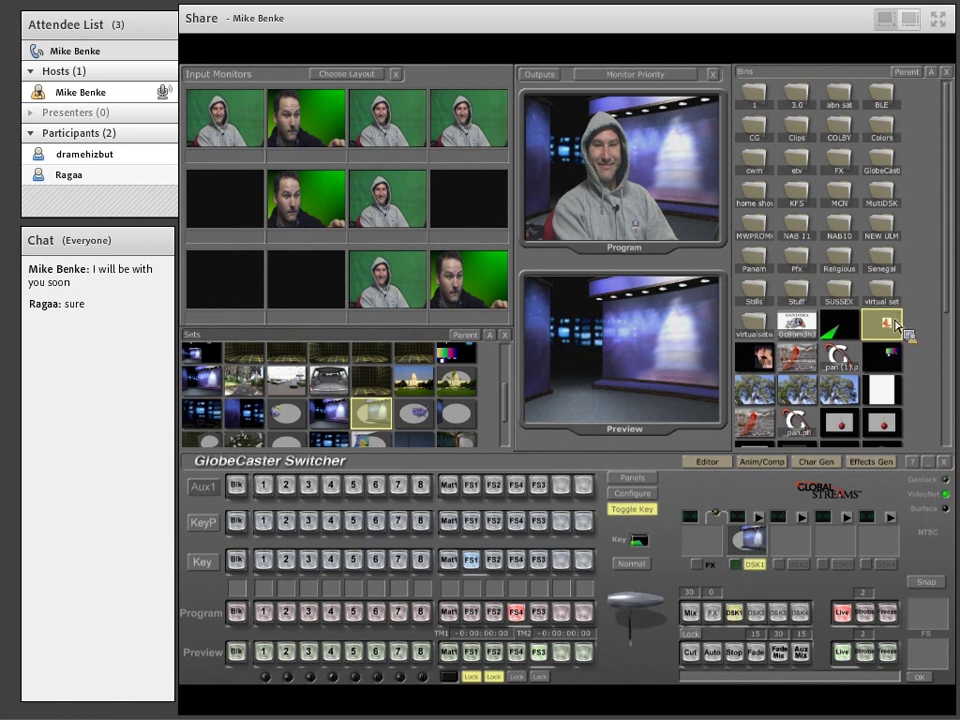
Load the cardinal graphic into DSK1 and toggle it on and off air twice to test it
left_click_drag(897, 330, 745, 582)
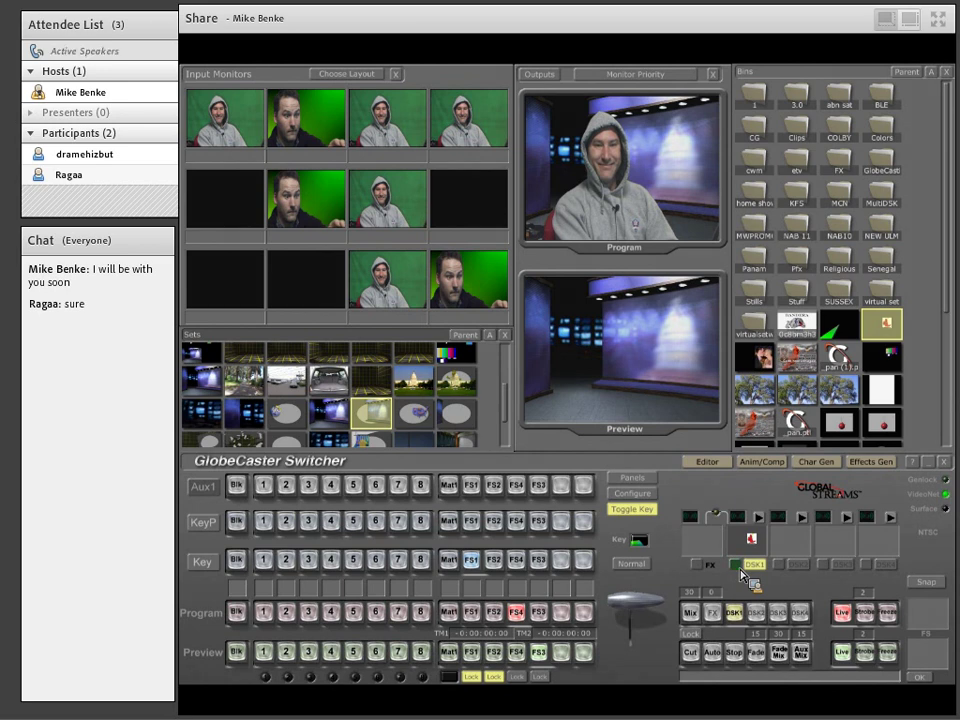
left_click(740, 569)
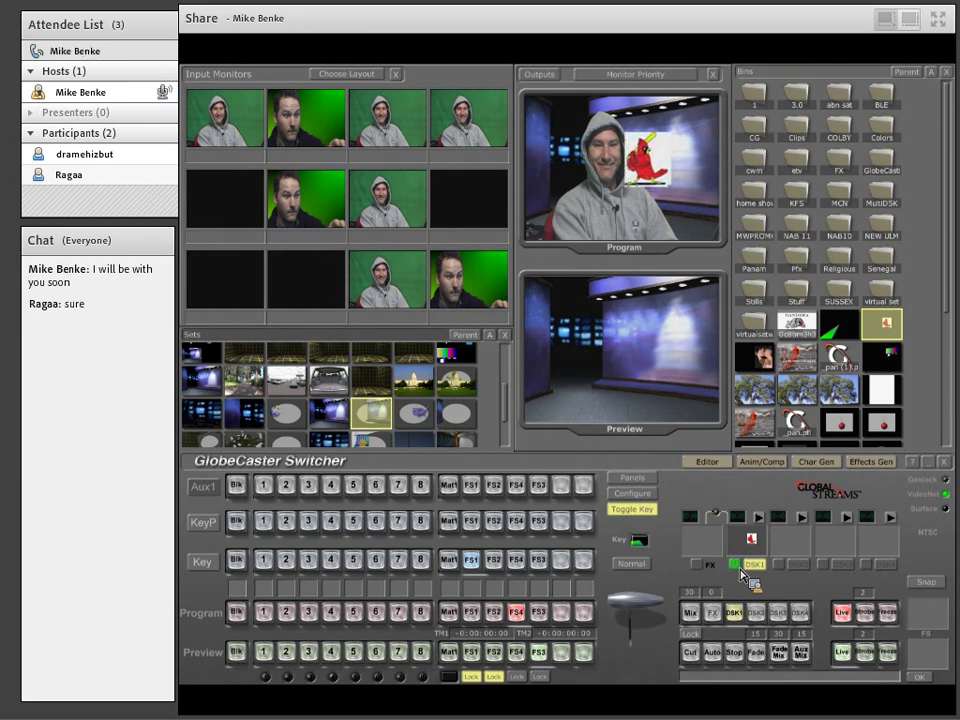
left_click(740, 569)
left_click(740, 569)
left_click(740, 569)
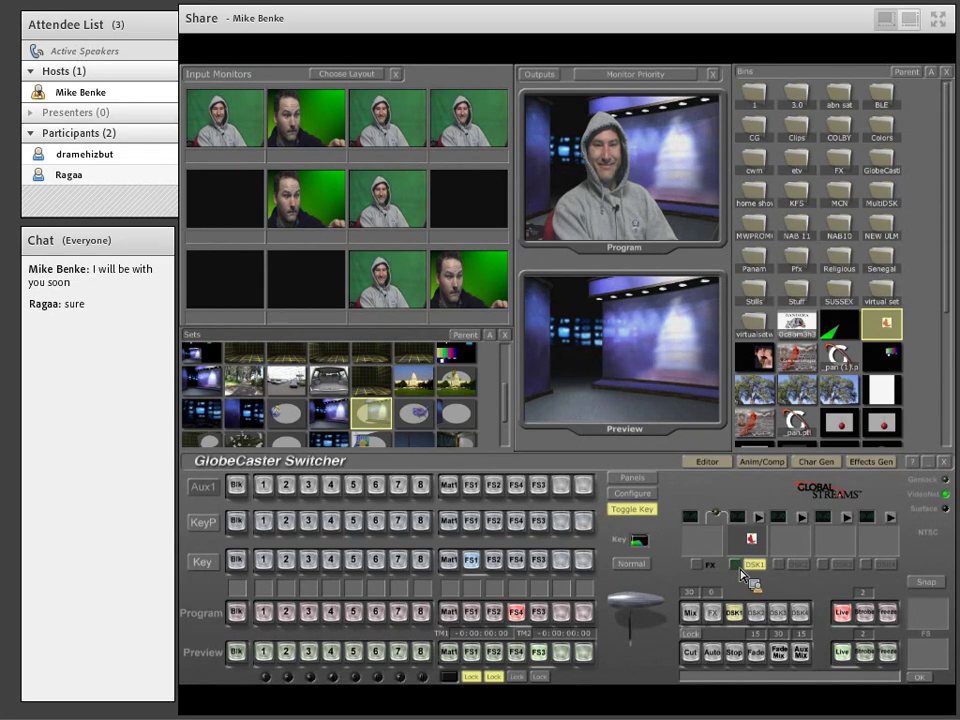
Load the ElectionWideGlassMask effect from DSK1's recent list and key it over Program
right_click(741, 566)
left_click(640, 466)
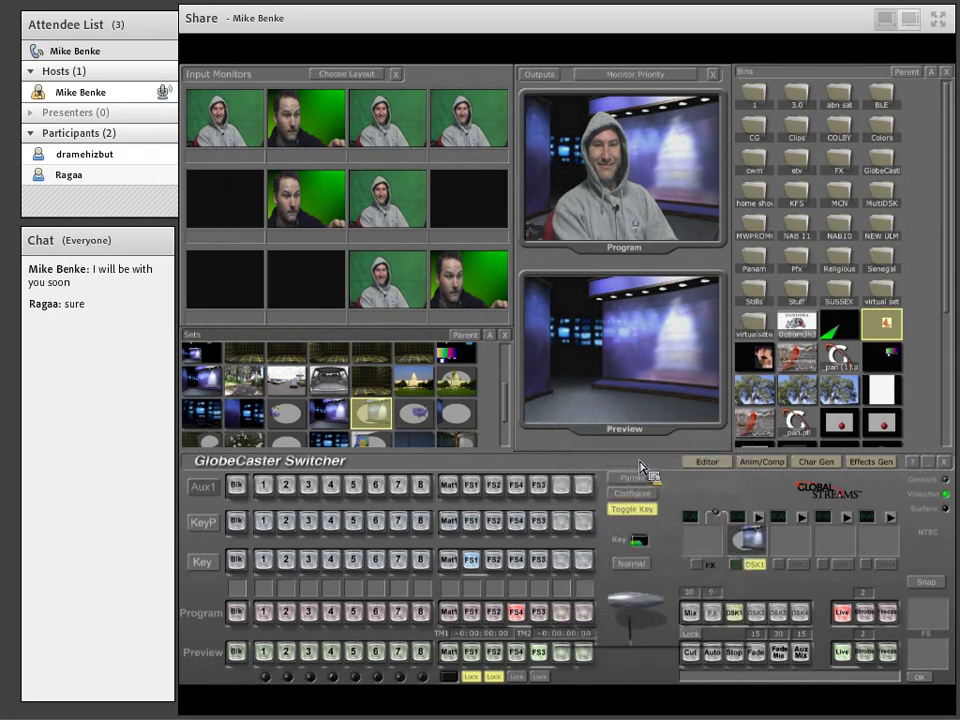
left_click(736, 567)
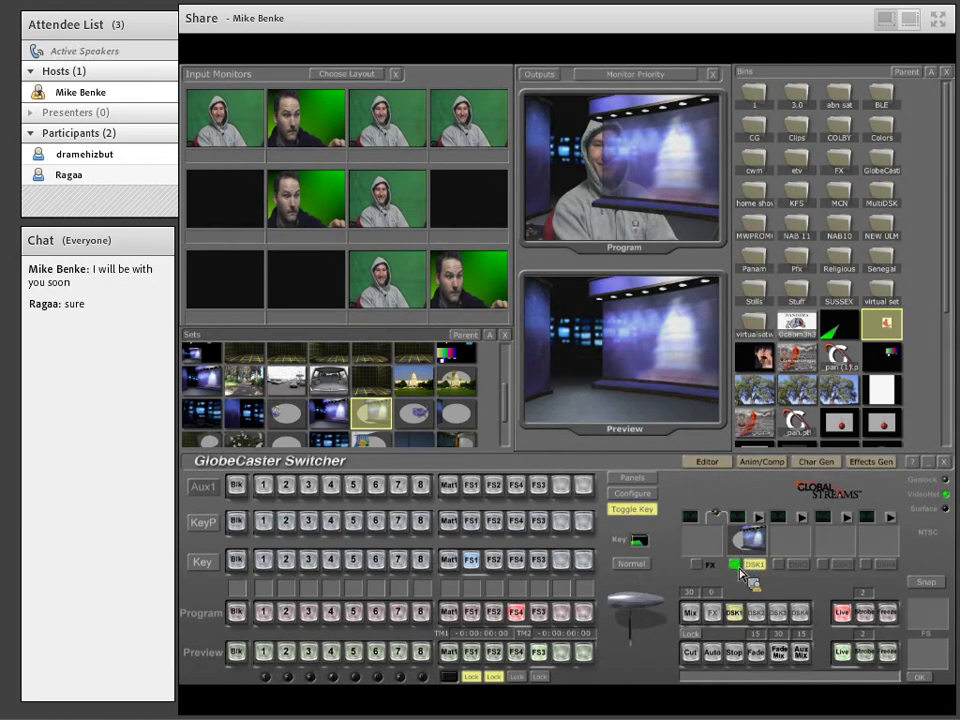
Set the DSK1 effect's Fade Out to 0 in its properties and close the dialog
right_click(757, 587)
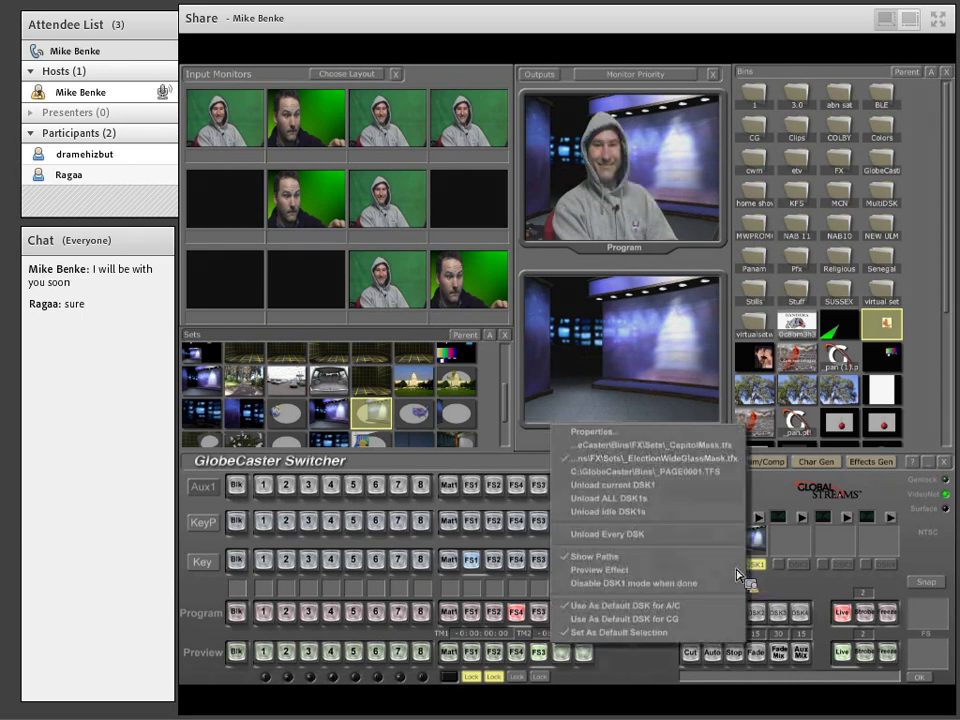
left_click(640, 490)
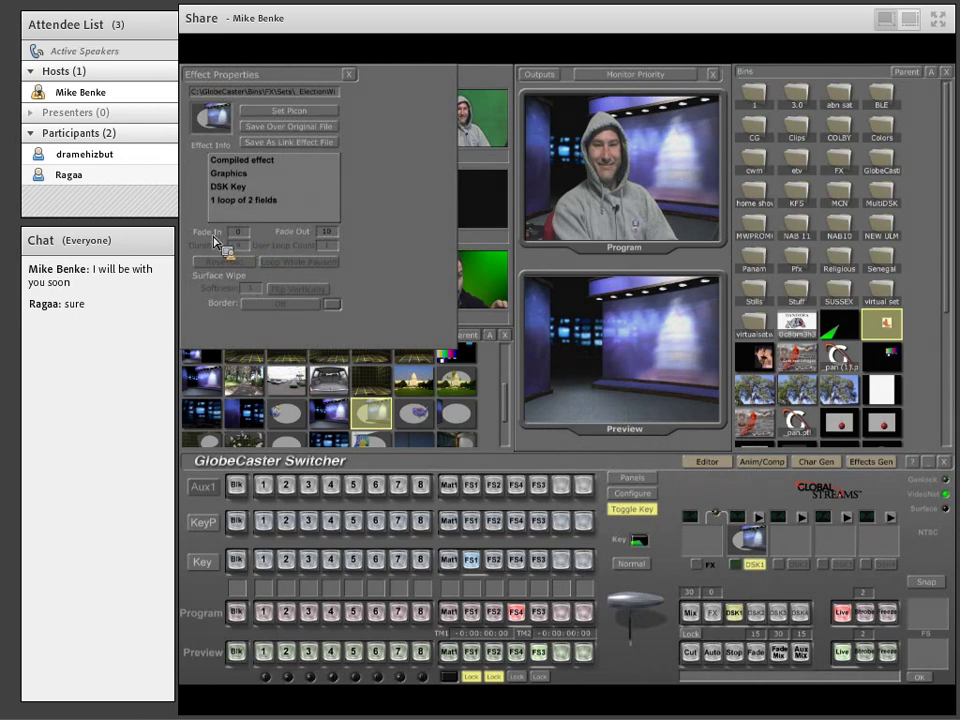
left_click_drag(316, 236, 306, 239)
left_click(349, 75)
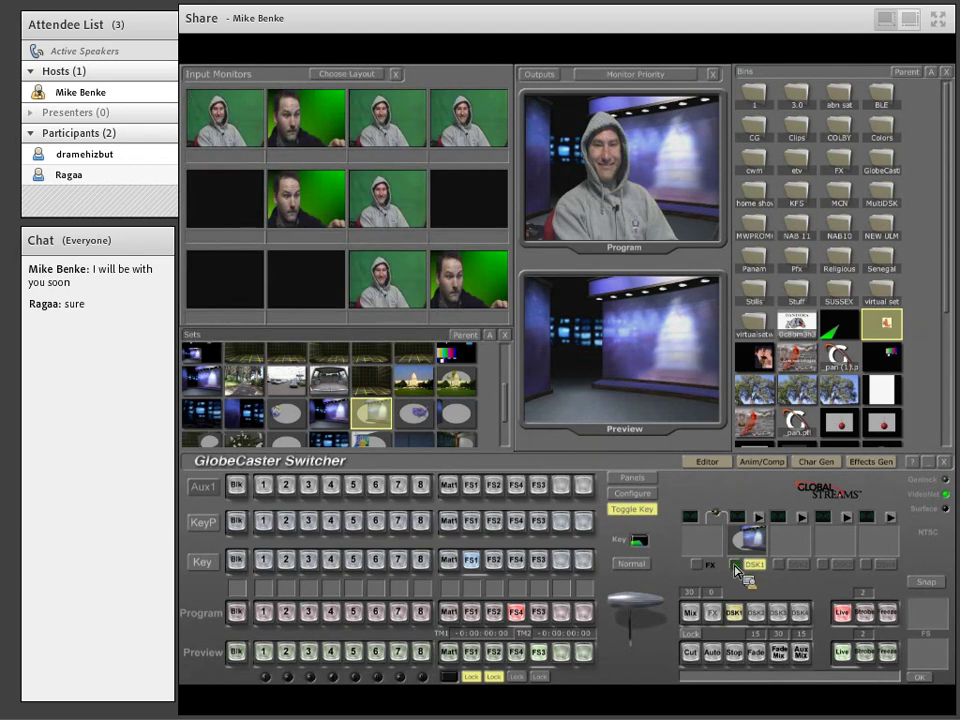
Try keying the dark-shirted presenter over the Capitol, then the hooded presenter over the studio
left_click(496, 560)
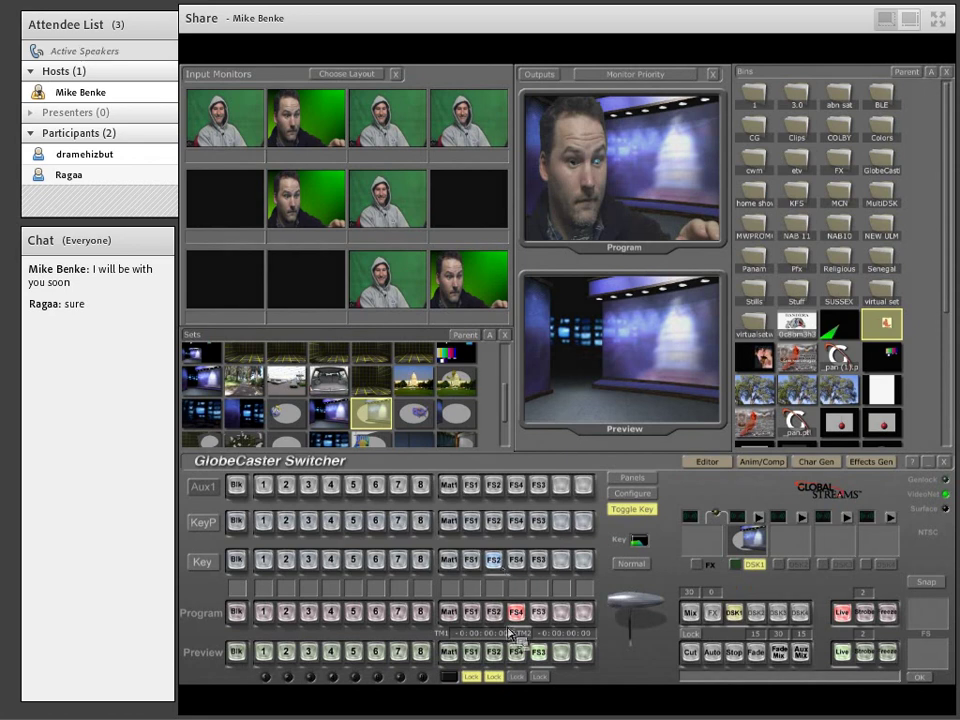
left_click(539, 613)
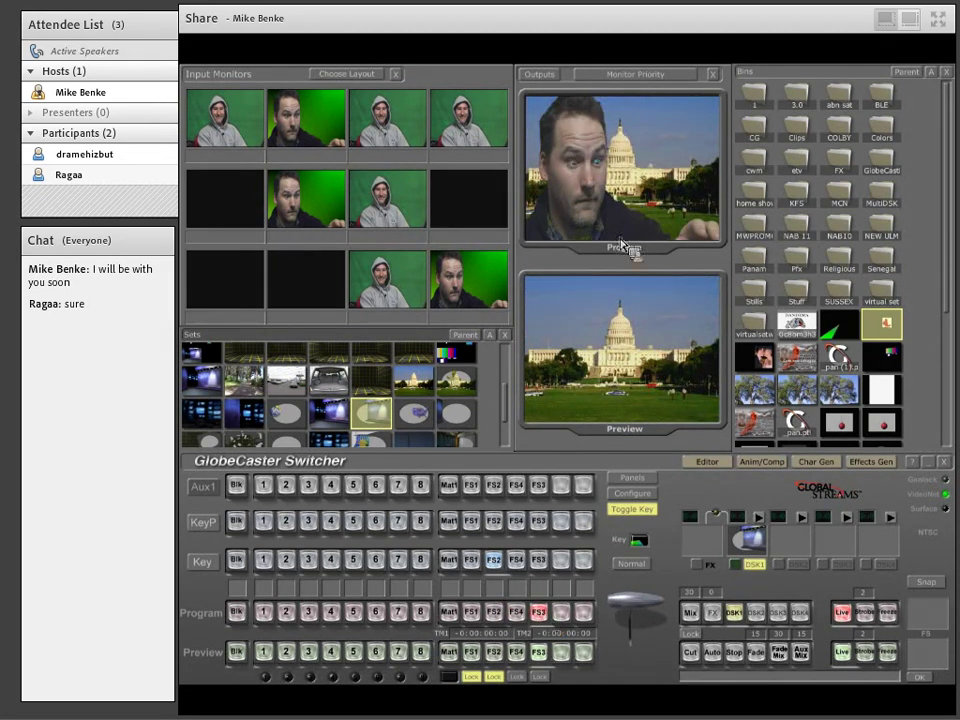
left_click(512, 560)
left_click(477, 565)
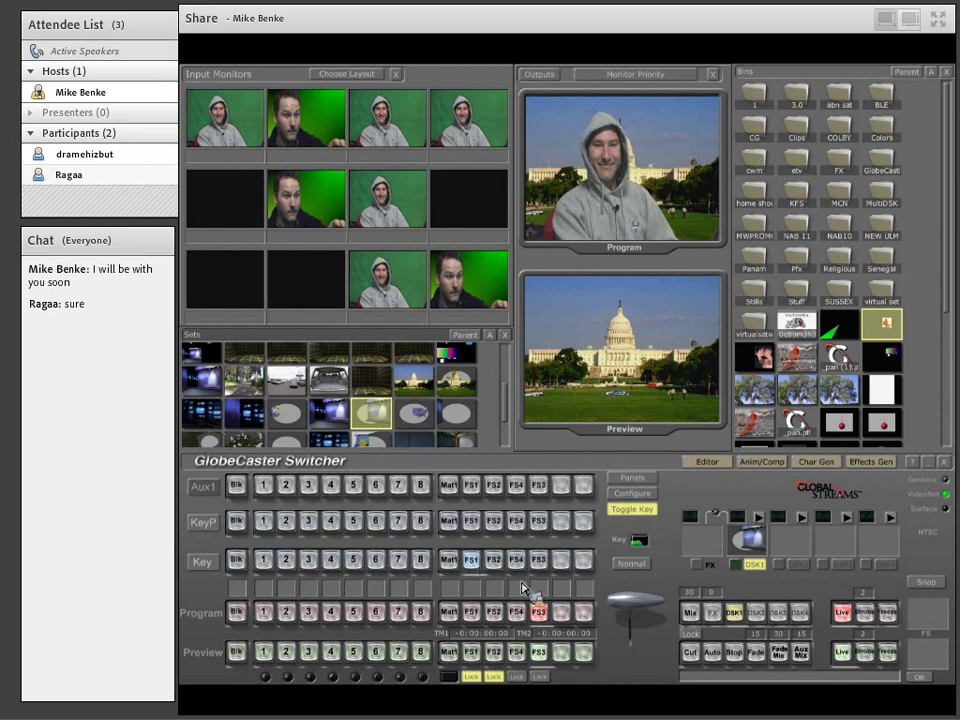
left_click(518, 616)
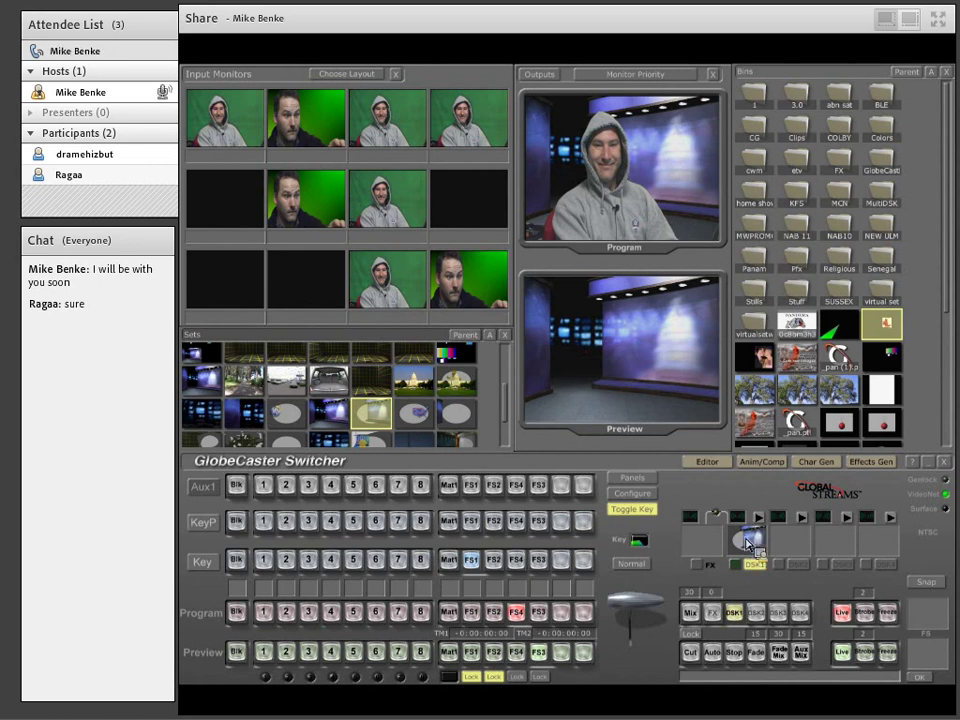
Key the dark-shirted presenter over the Capitol and set the hooded presenter (FS1) as next key
left_click(493, 560)
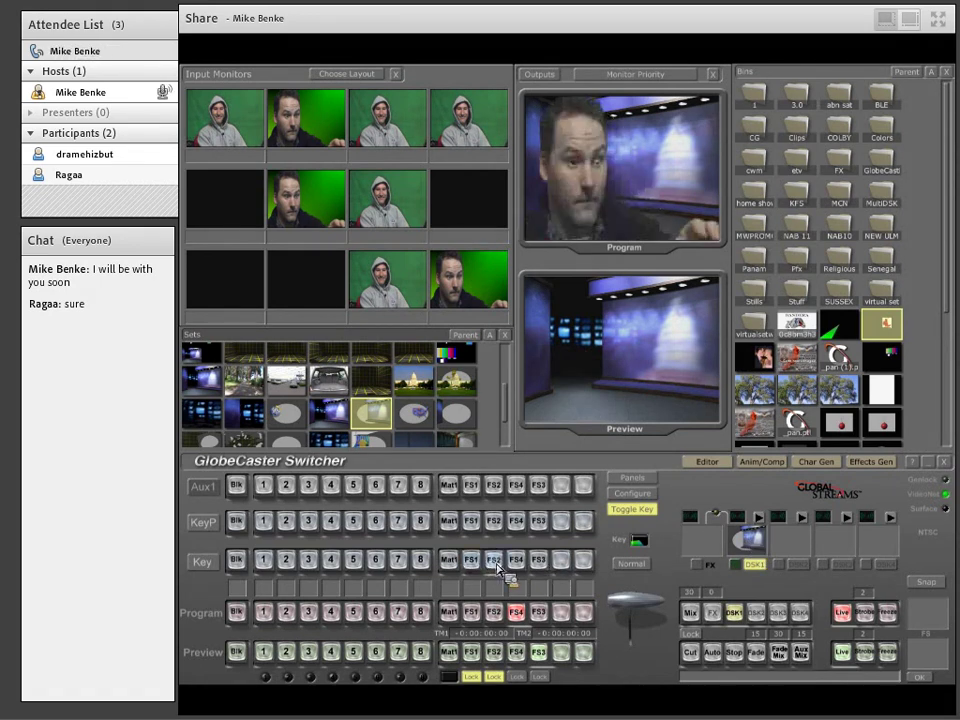
left_click(534, 609)
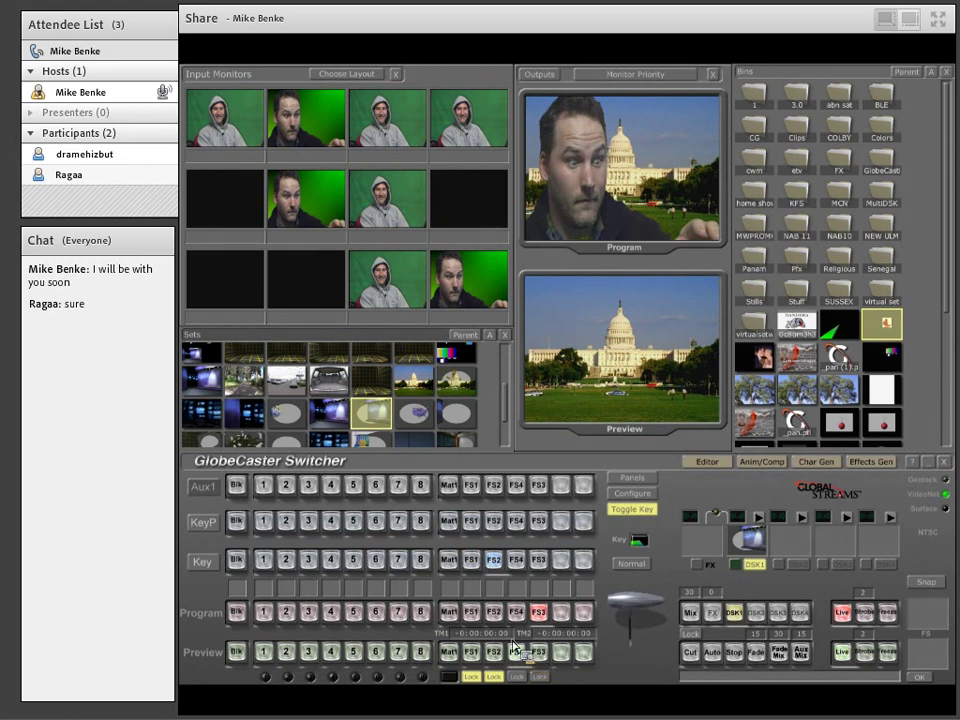
left_click(471, 521)
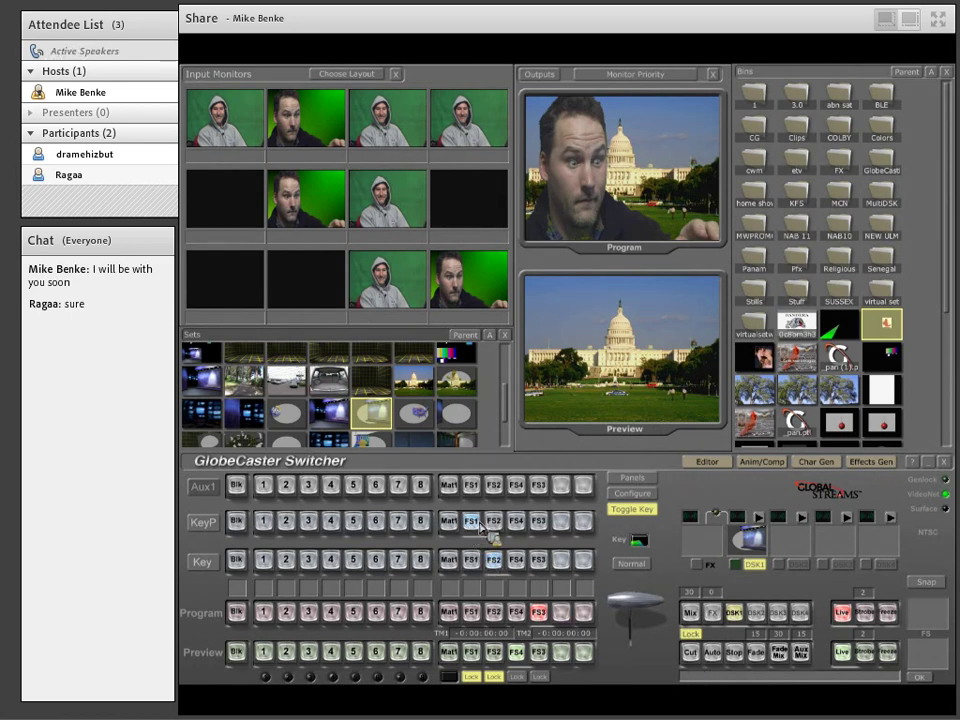
Run the locked Cut/Auto transition, swapping backgrounds and keys to the hooded presenter in the studio
left_click(713, 654)
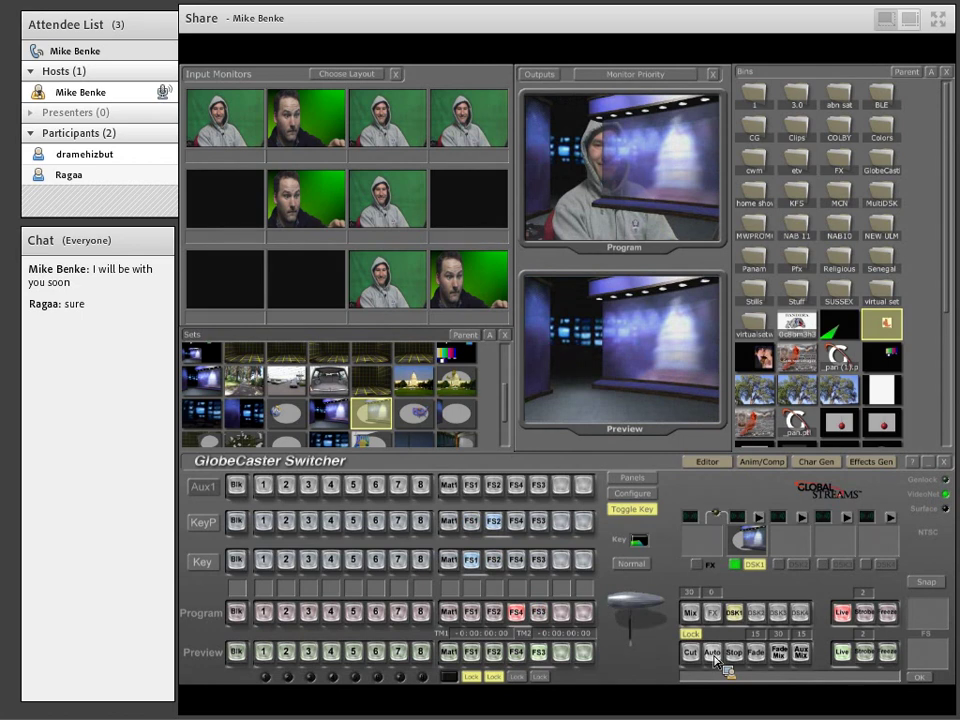
Set DSK1 to follow the transition, load the Capitol set graphic into it, and auto-transition to the Capitol shot
left_click(736, 565)
left_click(456, 380)
left_click_drag(470, 392, 757, 550)
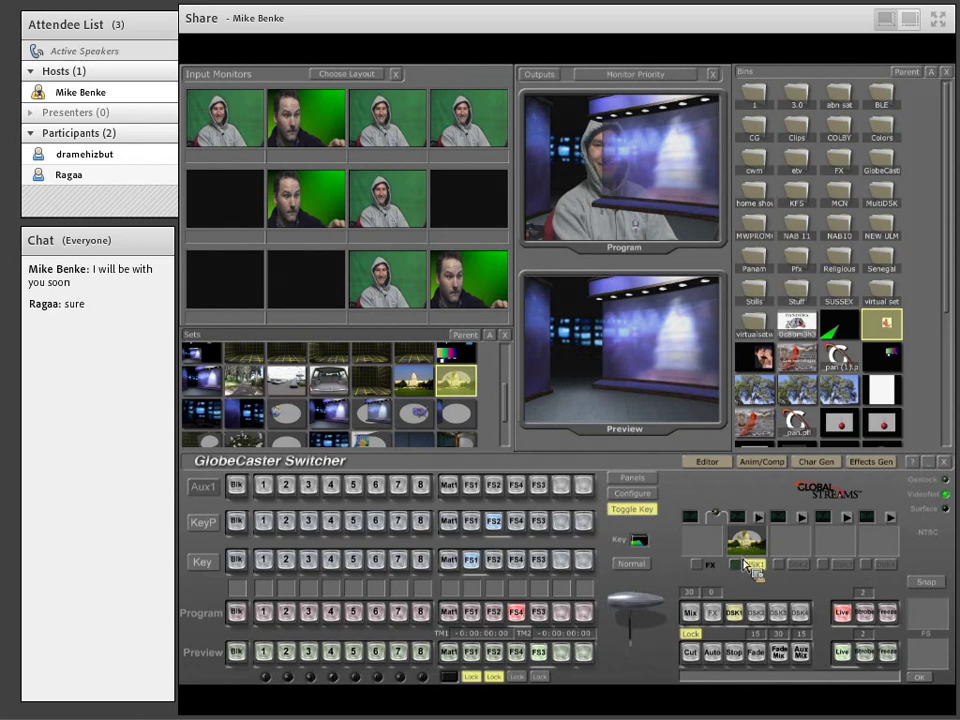
left_click(714, 656)
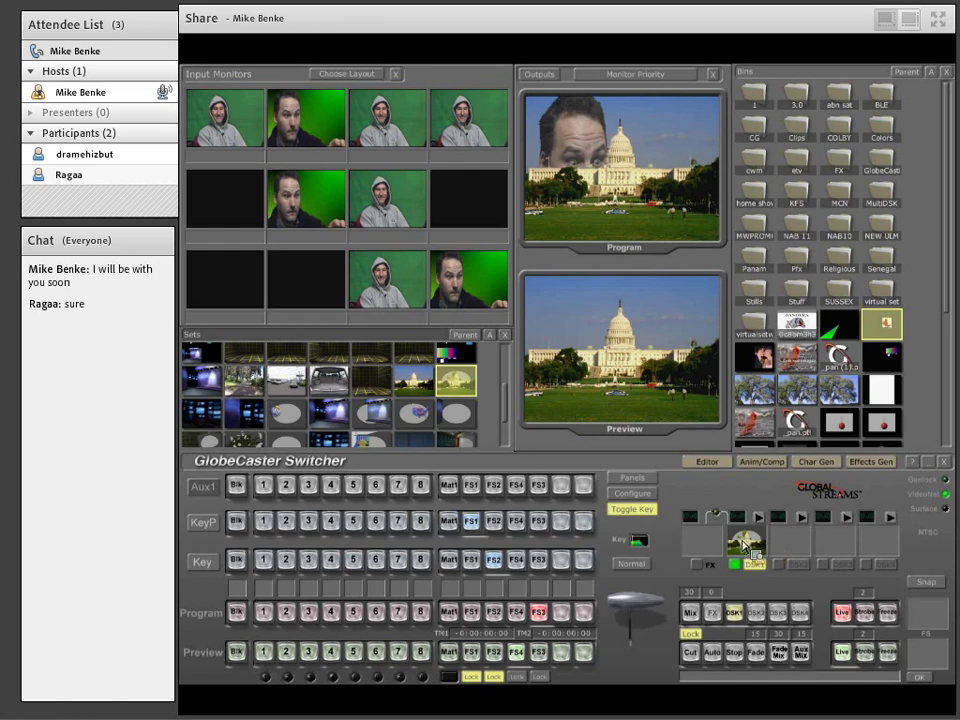
mouse_move(741, 543)
left_mouse_down()
mouse_move(549, 416)
mouse_move(715, 572)
mouse_move(378, 405)
mouse_move(375, 428)
mouse_move(654, 508)
mouse_move(744, 552)
mouse_move(752, 545)
left_mouse_up()
Switch DSK1 between the CapitolMask and ElectionWideGlassMask effects, ending on the studio glass foreground
left_click(716, 452)
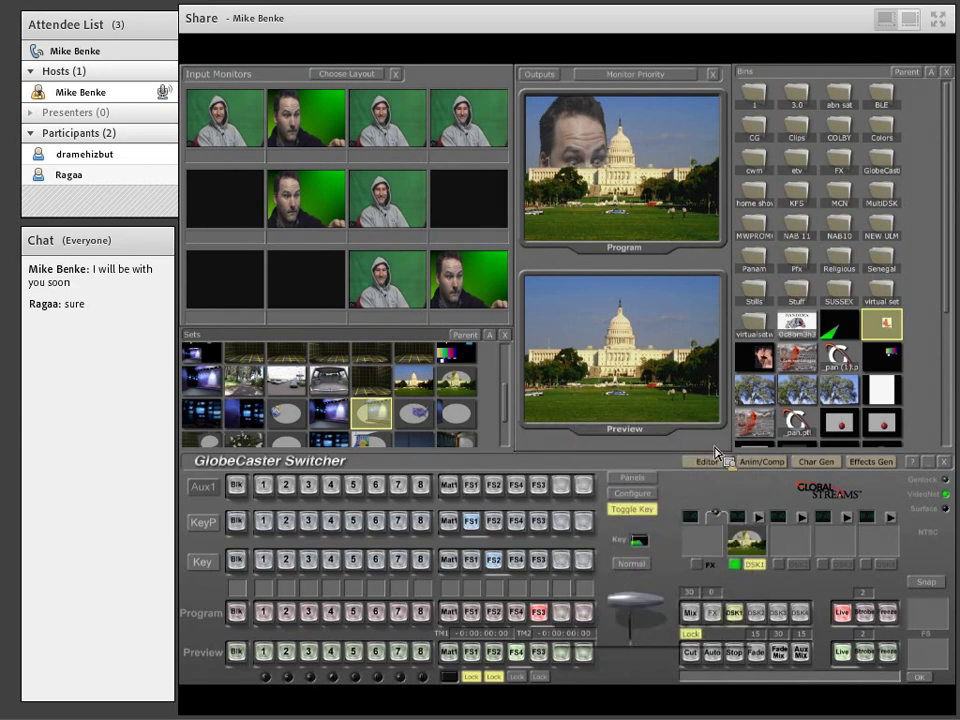
right_click(747, 541)
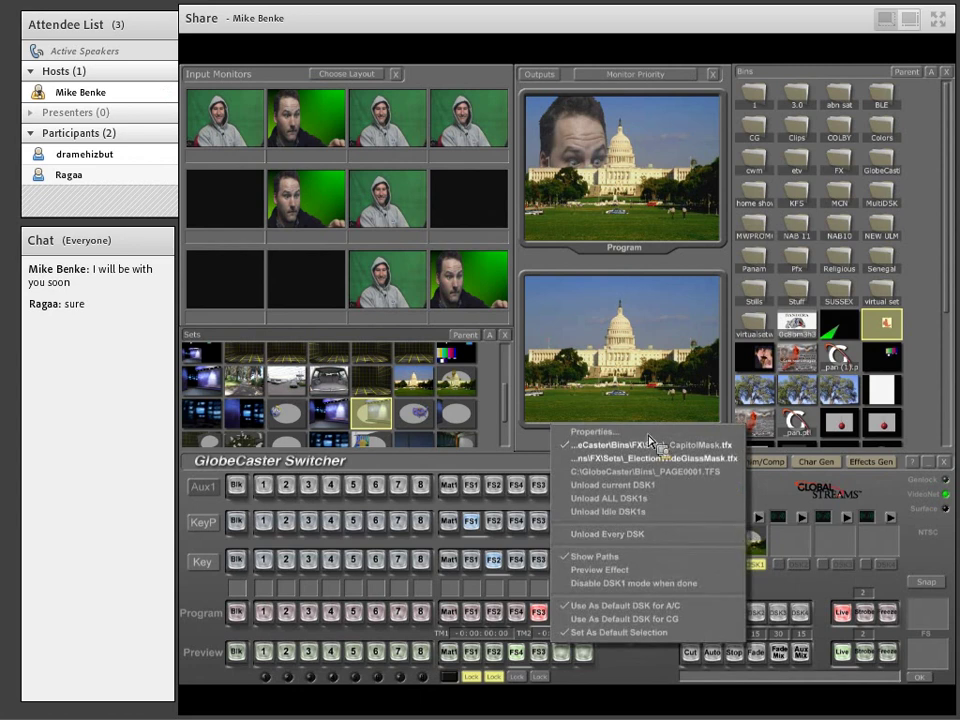
left_click(650, 458)
right_click(748, 541)
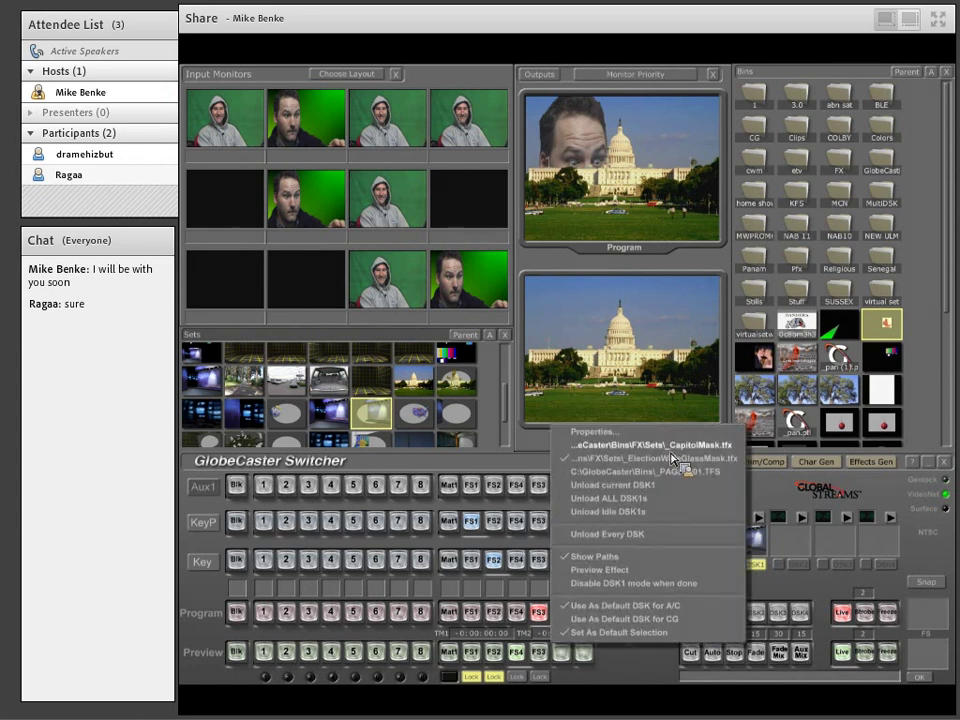
left_click(585, 457)
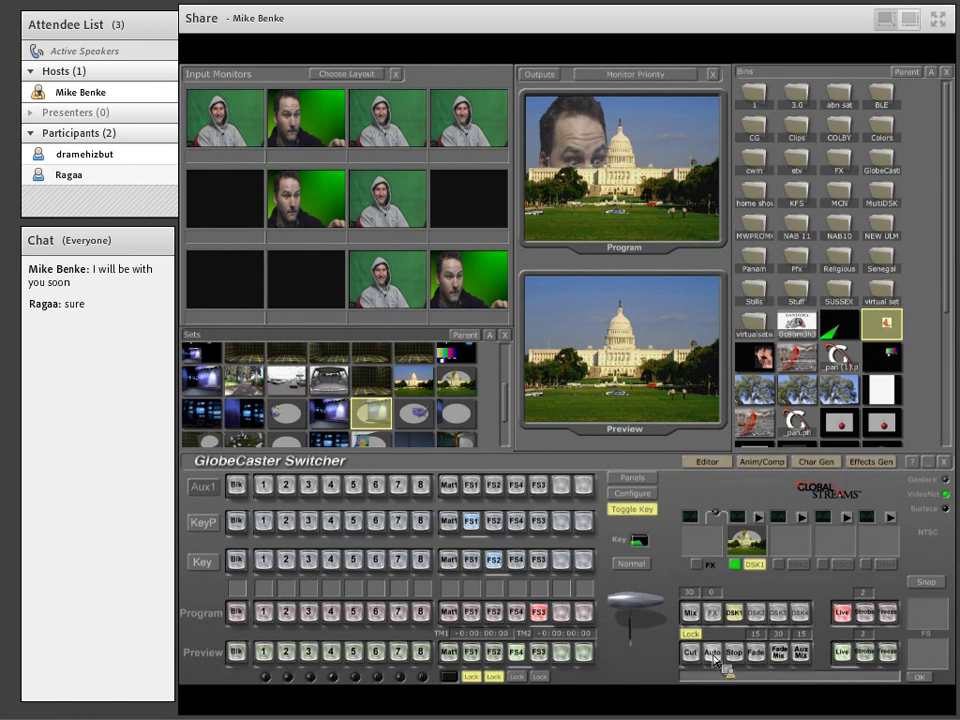
right_click(733, 622)
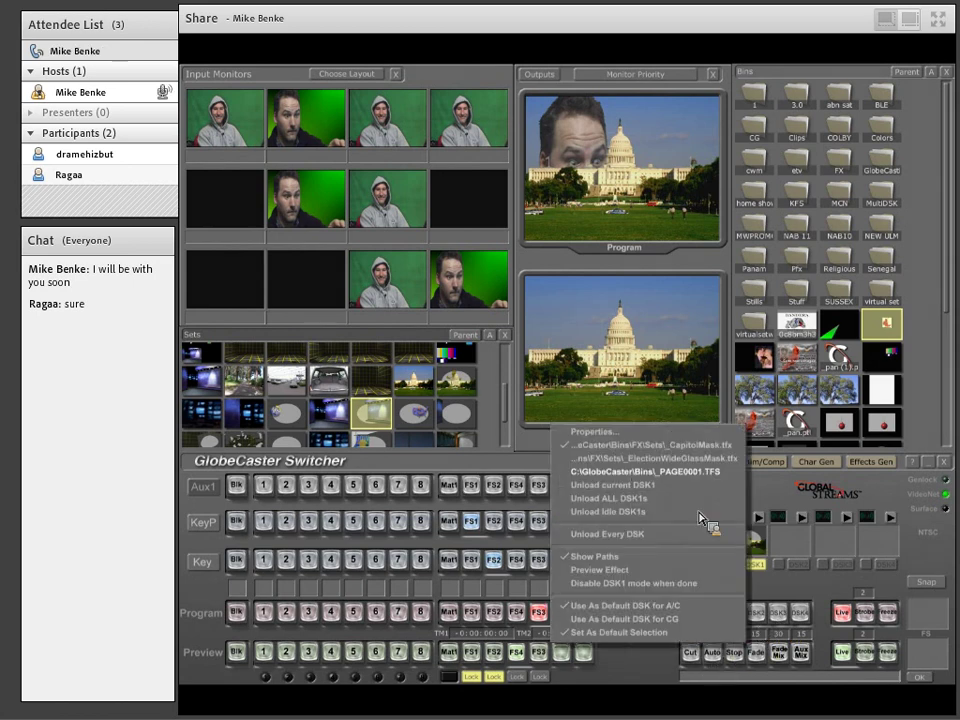
left_click(656, 474)
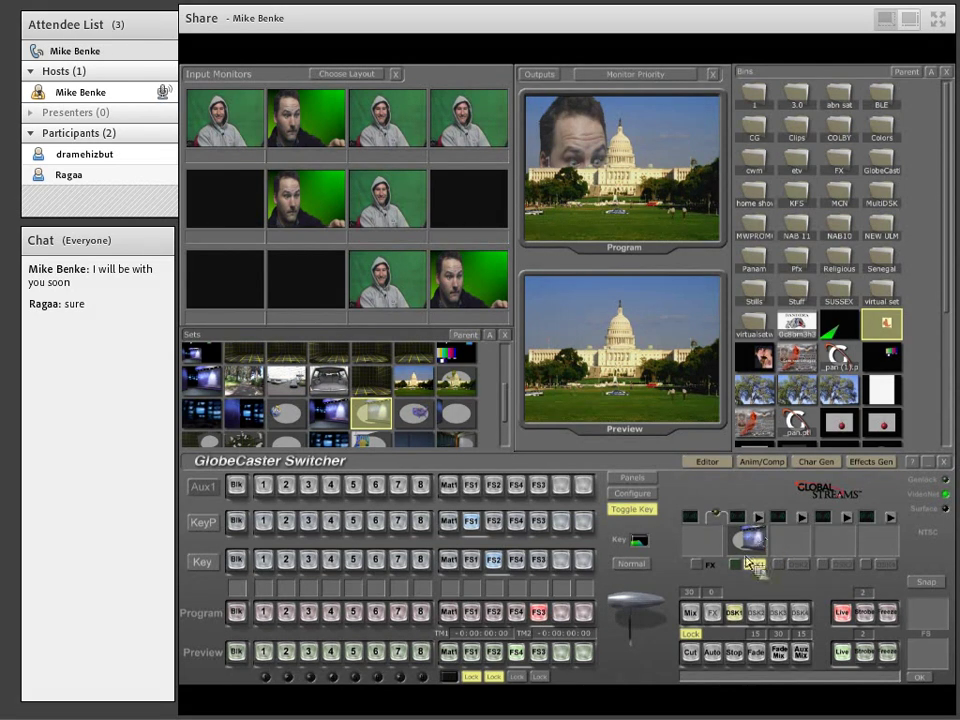
Auto-transition back to the hooded presenter in the virtual studio with the glass foreground
left_click(712, 653)
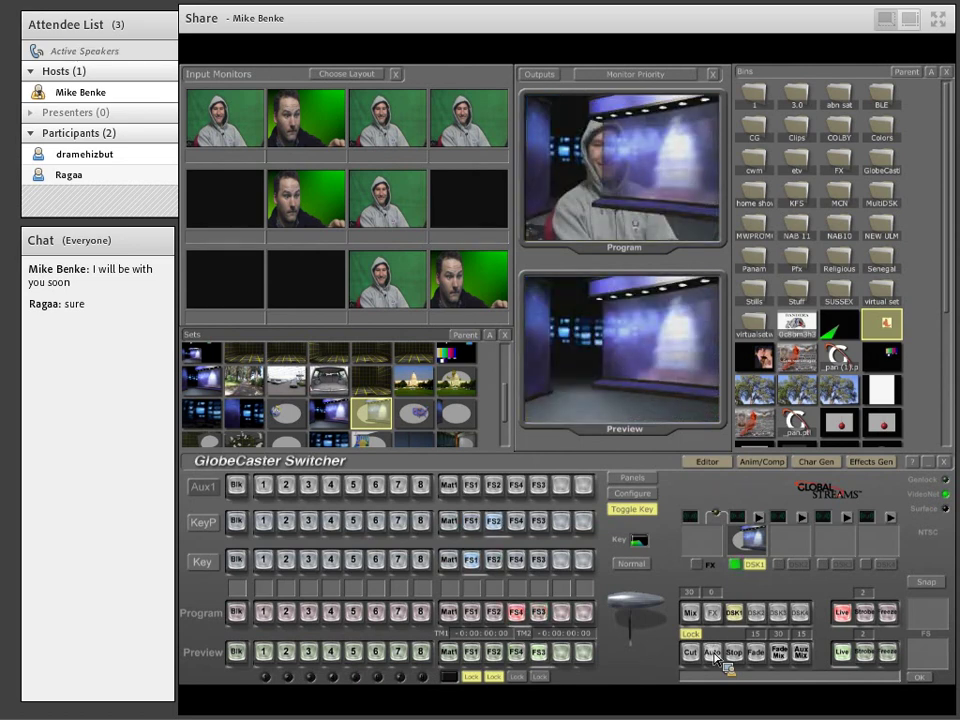